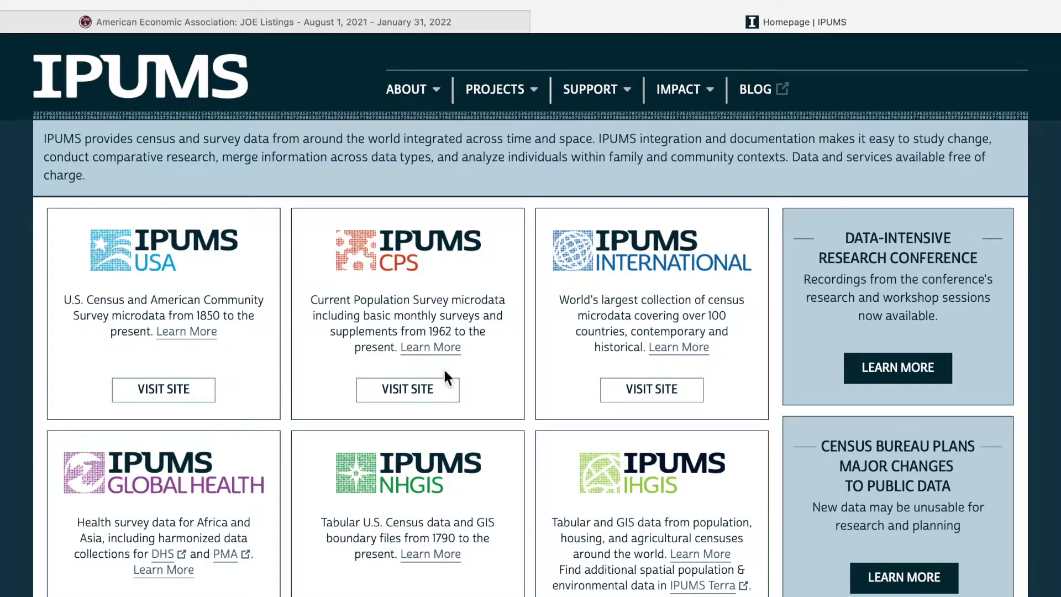
Step: Go from IPUMS to the IPUMS CPS site, start a data extract and list Person > Core work variables
{"action": "left_click", "coordinate": [412, 394]}
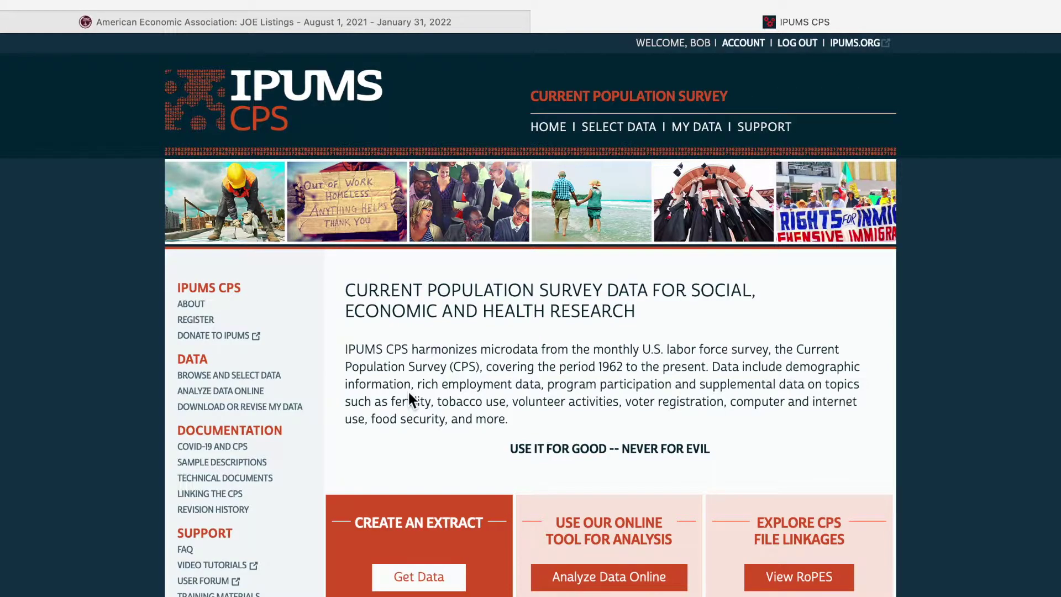
{"action": "left_click", "coordinate": [421, 578]}
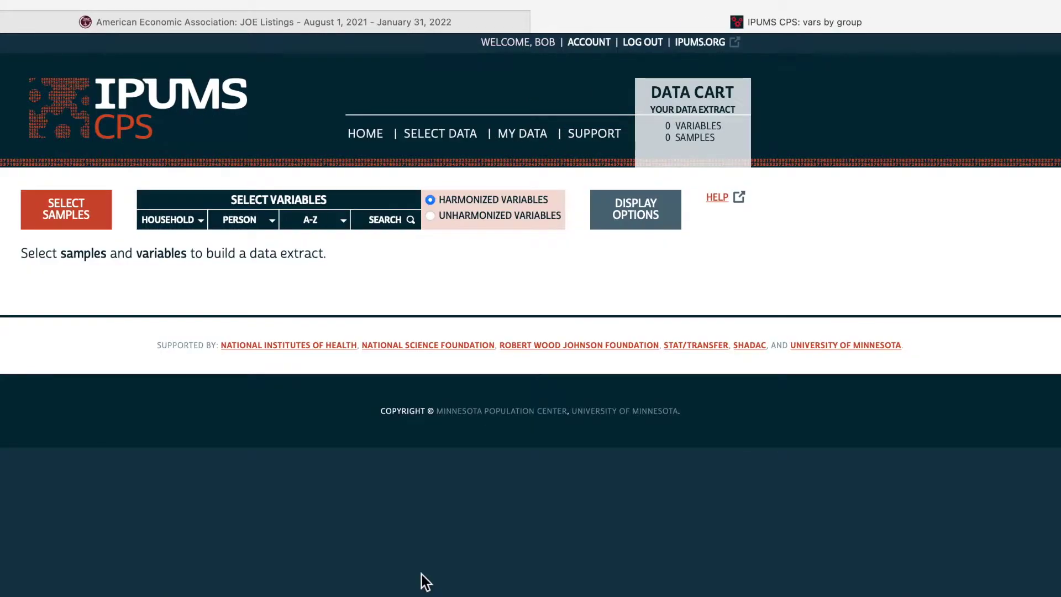
{"action": "mouse_move", "coordinate": [256, 224]}
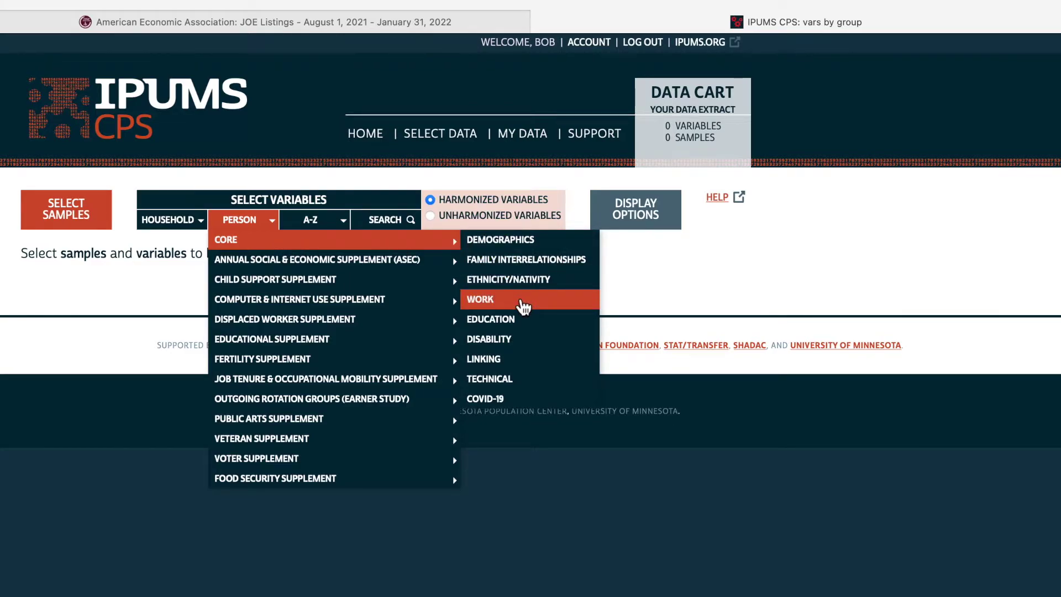
{"action": "left_click", "coordinate": [521, 304]}
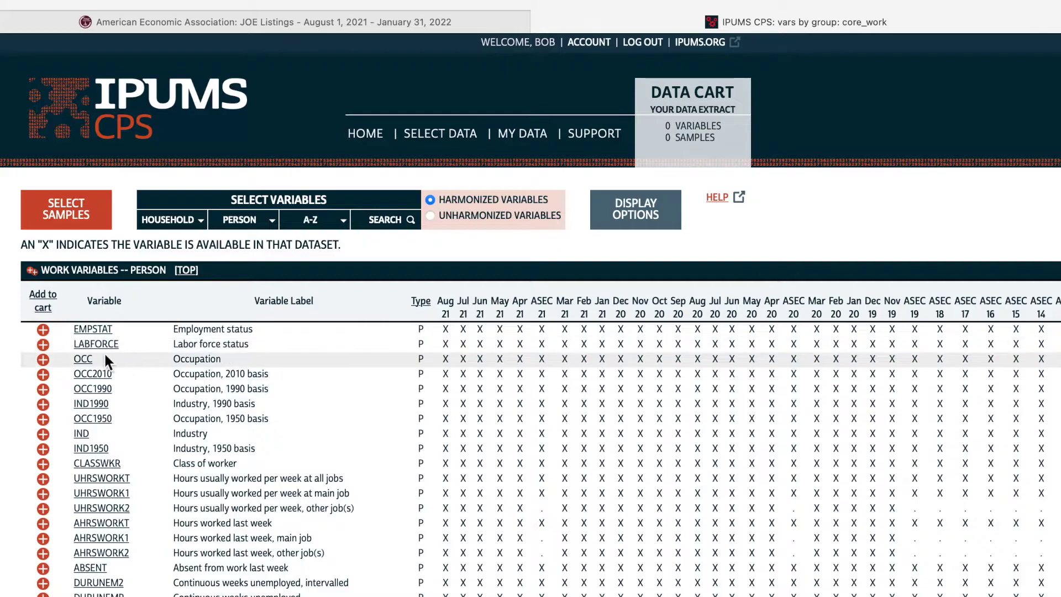
Step: Add LABFORCE from Core Work and AGE and SEX from Core Demographics, then go to Select Samples
{"action": "left_click", "coordinate": [43, 344]}
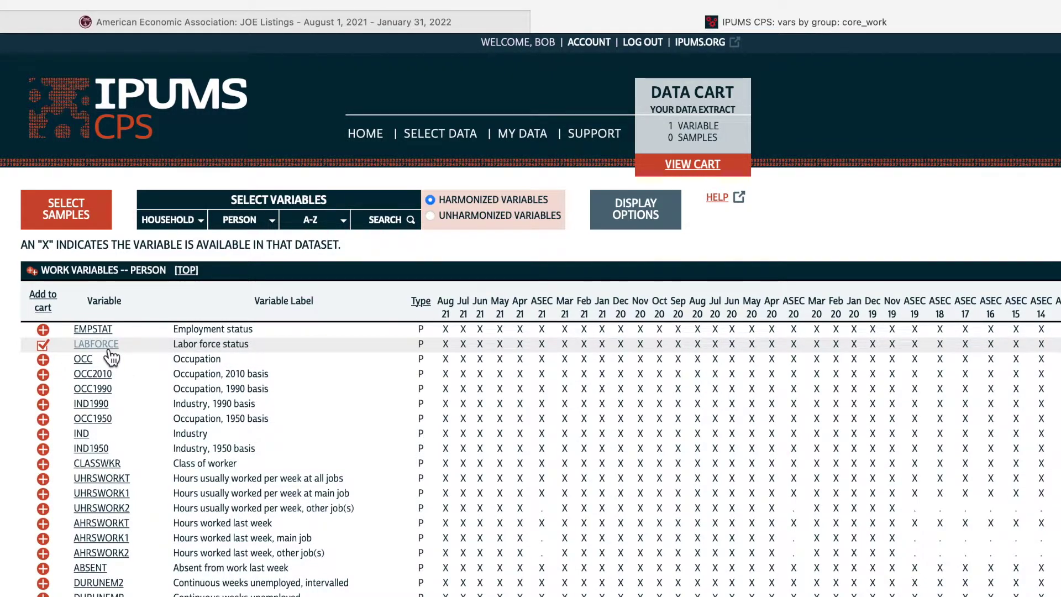
{"action": "left_click", "coordinate": [105, 345]}
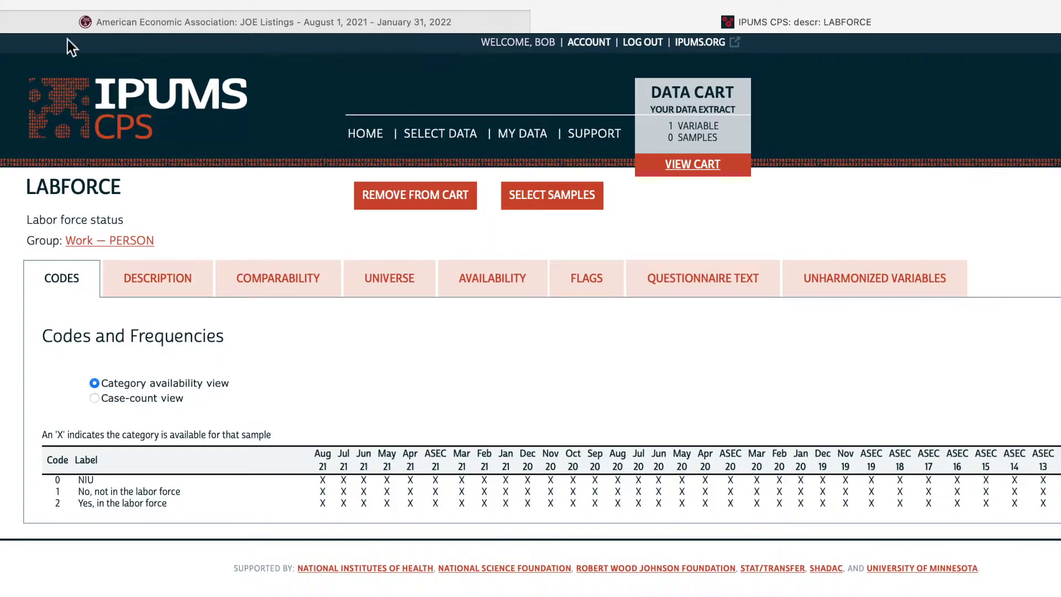
{"action": "left_click", "coordinate": [65, 0]}
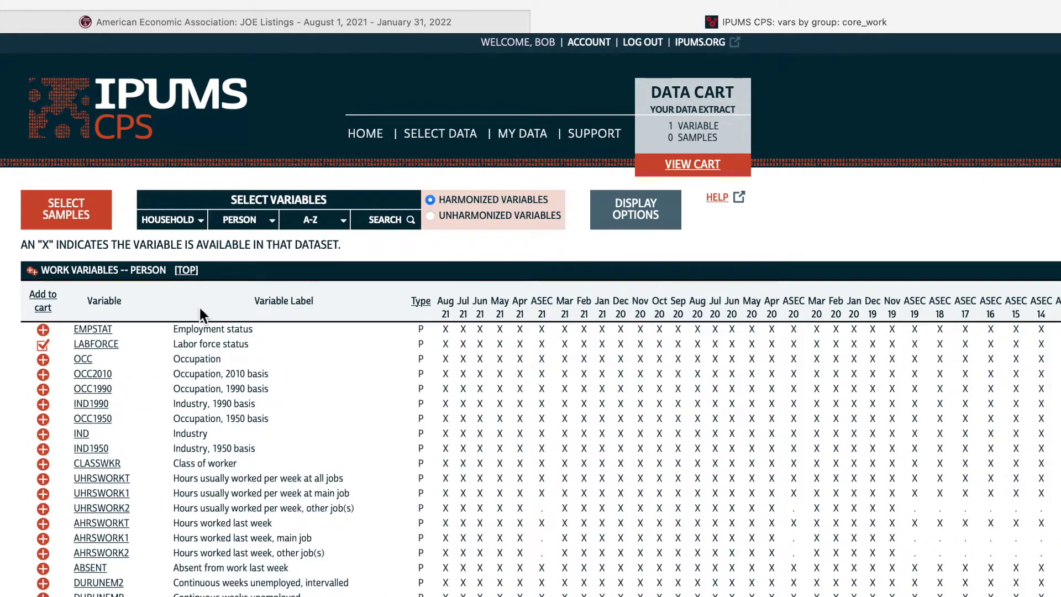
{"action": "mouse_move", "coordinate": [256, 223]}
{"action": "mouse_move", "coordinate": [338, 247]}
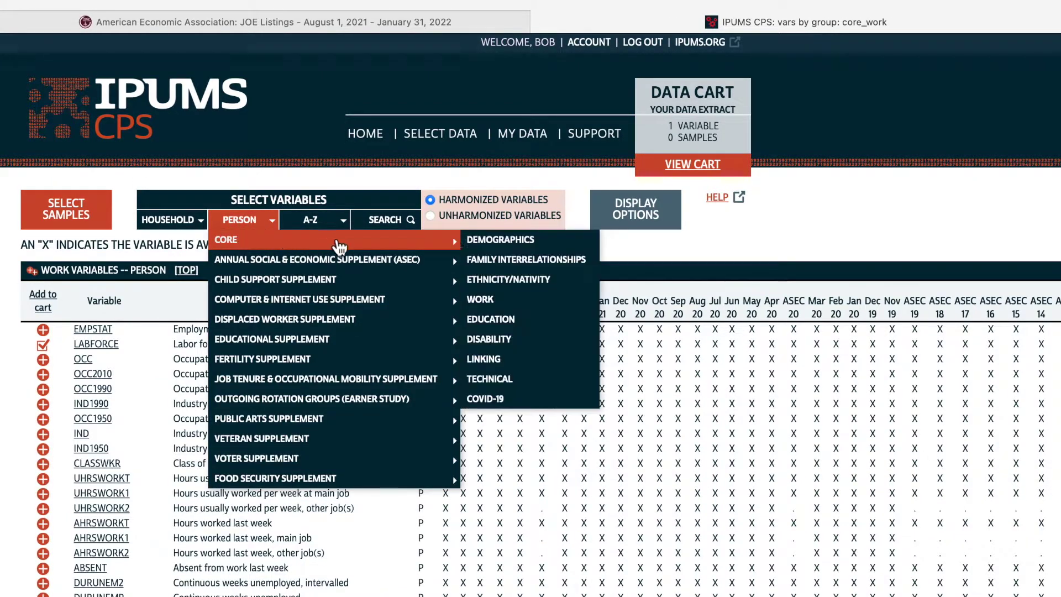
{"action": "left_click", "coordinate": [502, 243]}
{"action": "left_click", "coordinate": [43, 345]}
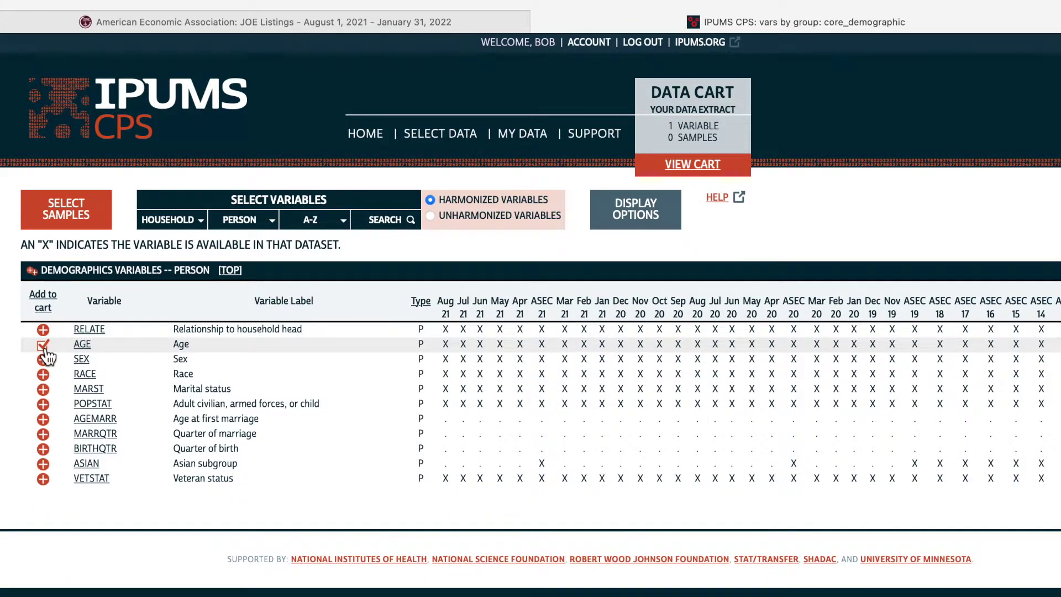
{"action": "left_click", "coordinate": [44, 360]}
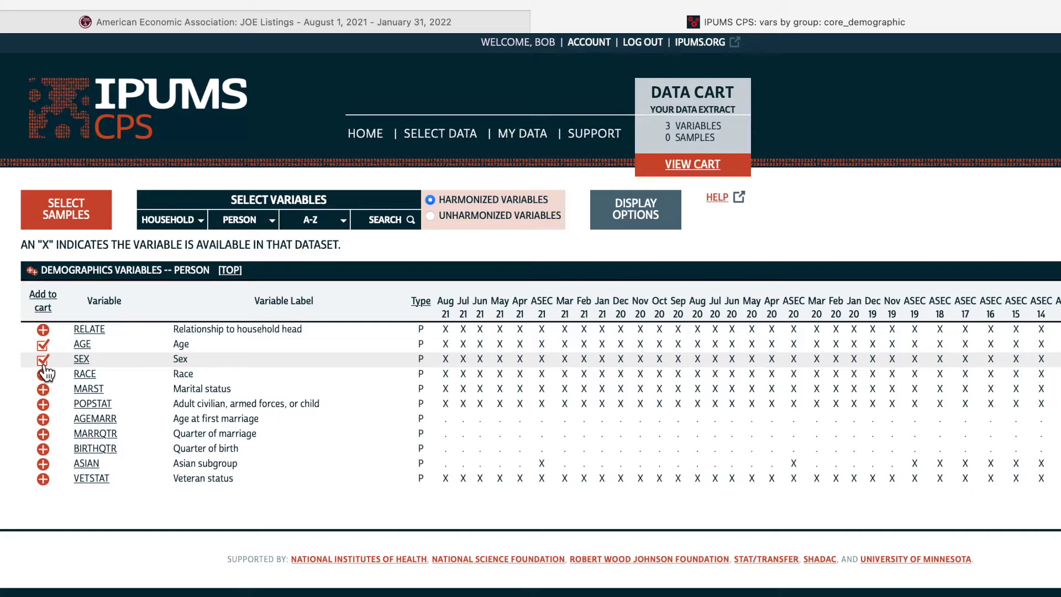
{"action": "left_click", "coordinate": [74, 217]}
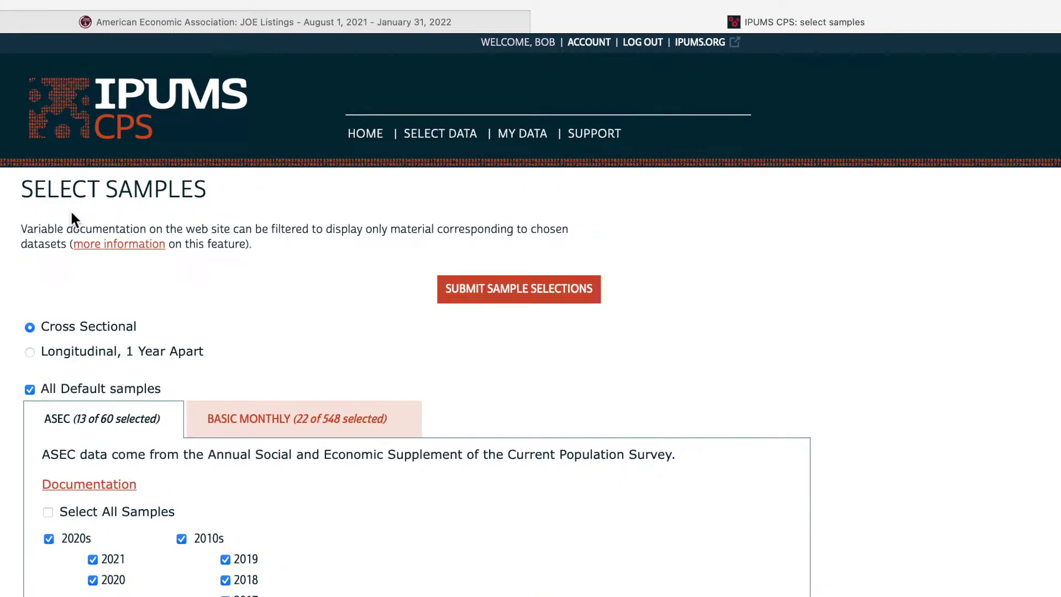
Step: Check every ASEC annual sample for the 2000s, 1990s, 1980s, 1970s and 1960s
{"action": "scroll", "coordinate": [197, 351], "scroll_direction": "down", "scroll_amount": 3}
{"action": "scroll", "coordinate": [327, 206], "scroll_direction": "down", "scroll_amount": 1}
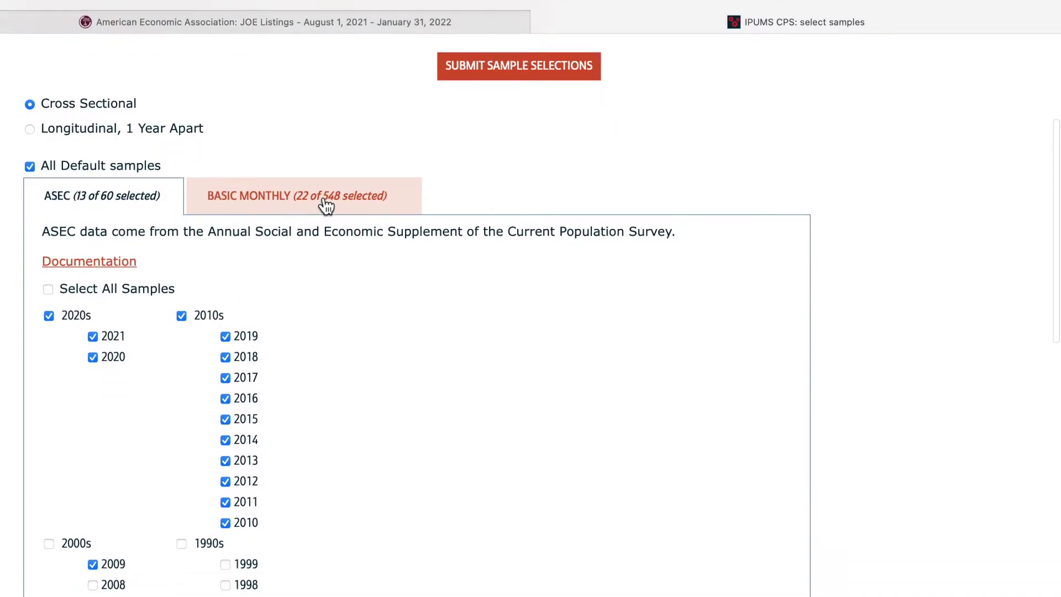
{"action": "scroll", "coordinate": [287, 244], "scroll_direction": "down", "scroll_amount": 2}
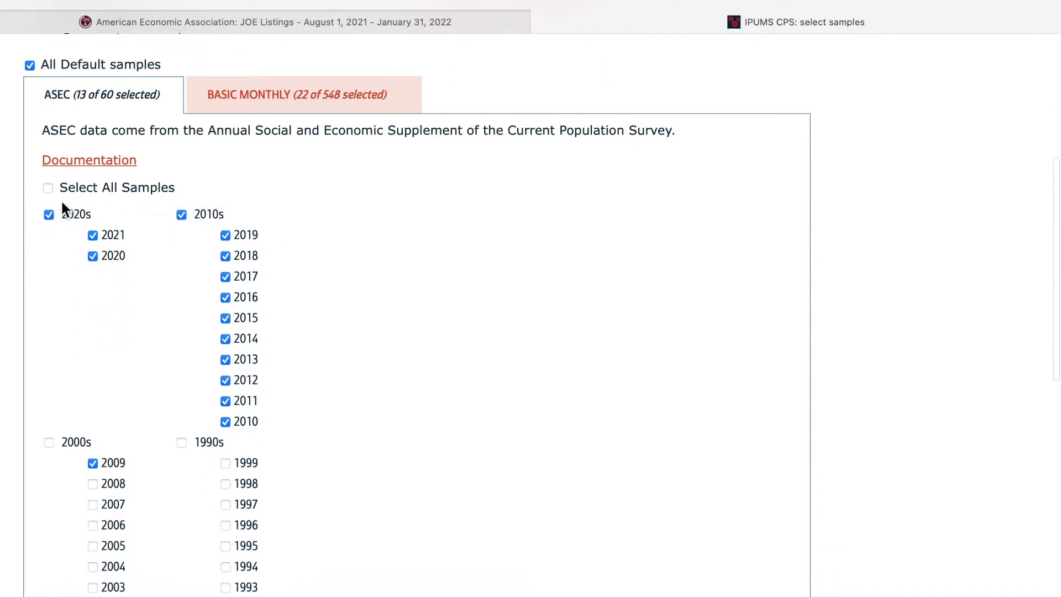
{"action": "scroll", "coordinate": [135, 226], "scroll_direction": "down", "scroll_amount": 5}
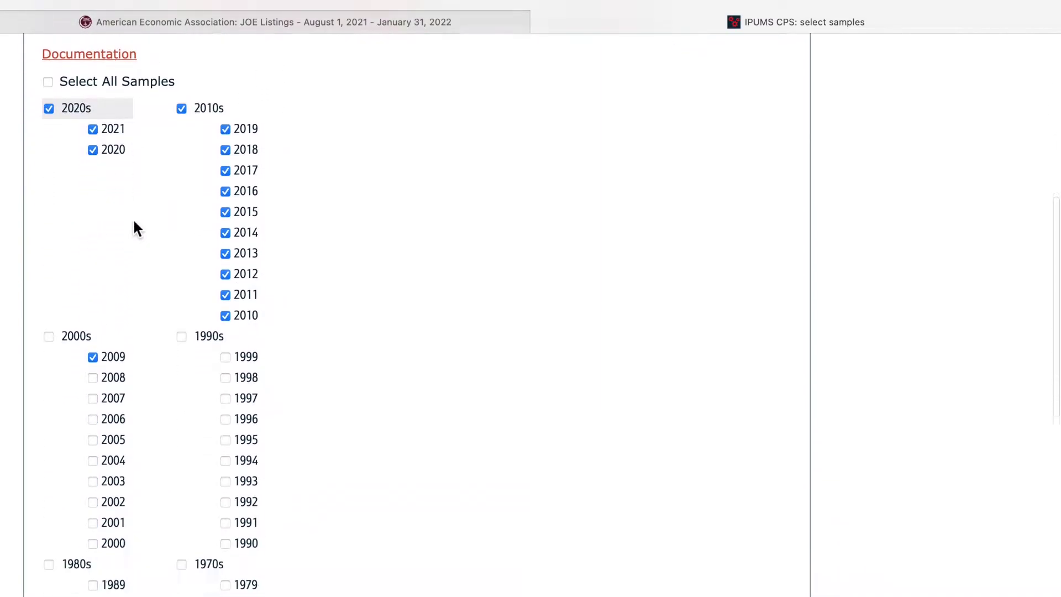
{"action": "left_click", "coordinate": [49, 120]}
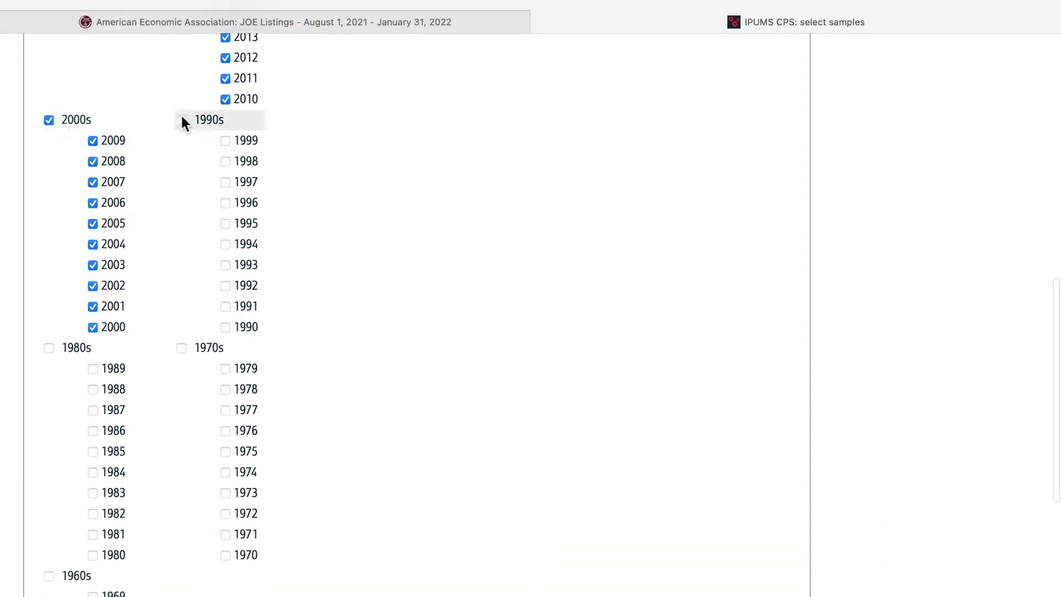
{"action": "left_click", "coordinate": [182, 120]}
{"action": "left_click", "coordinate": [49, 348]}
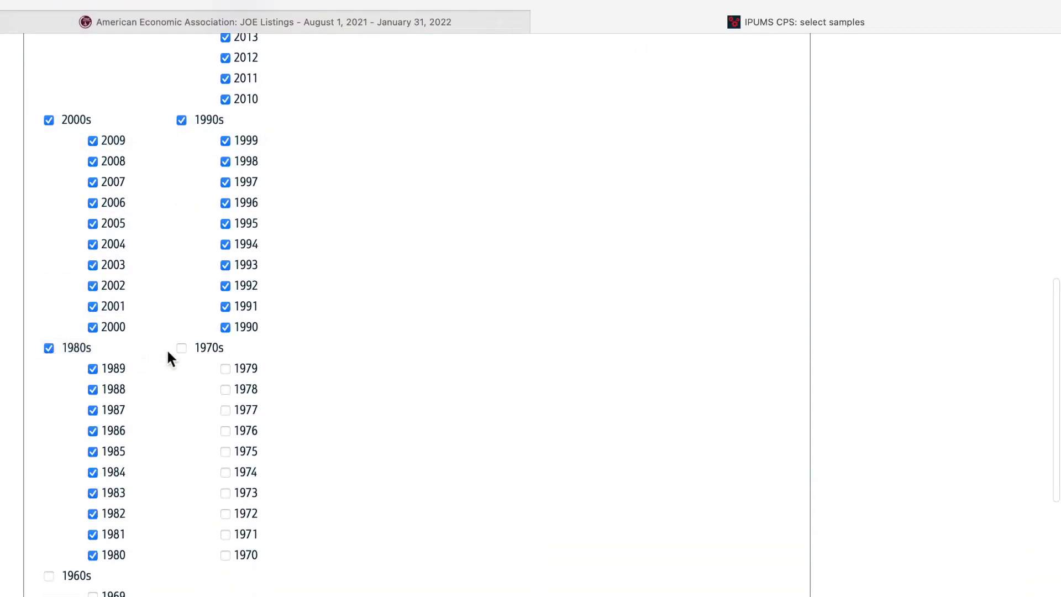
{"action": "left_click", "coordinate": [181, 348]}
{"action": "scroll", "coordinate": [168, 390], "scroll_direction": "down", "scroll_amount": 1}
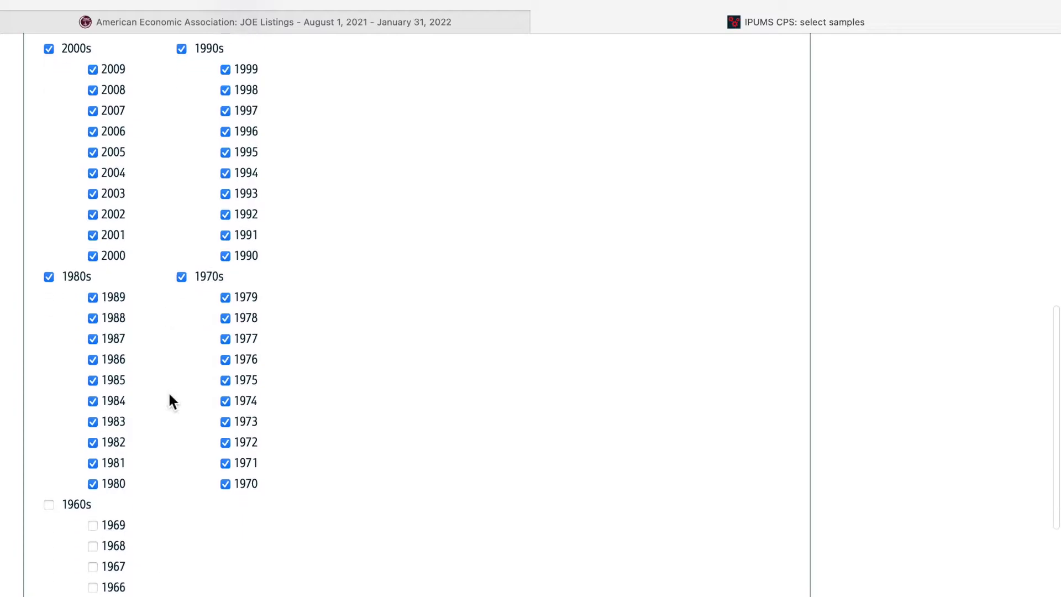
{"action": "left_click", "coordinate": [49, 505]}
{"action": "scroll", "coordinate": [151, 485], "scroll_direction": "down", "scroll_amount": 2}
{"action": "scroll", "coordinate": [151, 485], "scroll_direction": "up", "scroll_amount": 7}
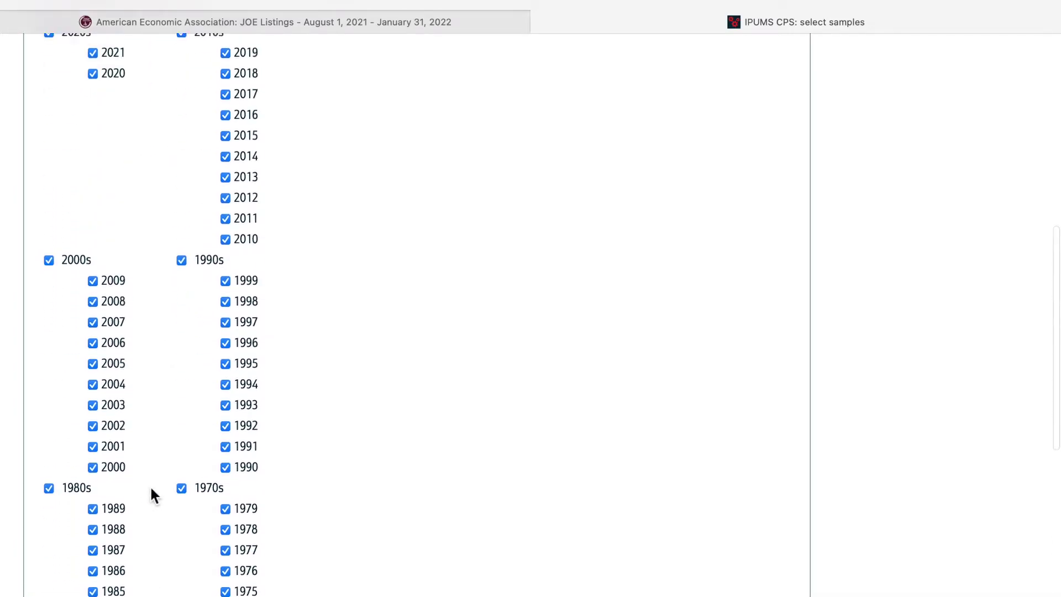
{"action": "scroll", "coordinate": [151, 488], "scroll_direction": "up", "scroll_amount": 3}
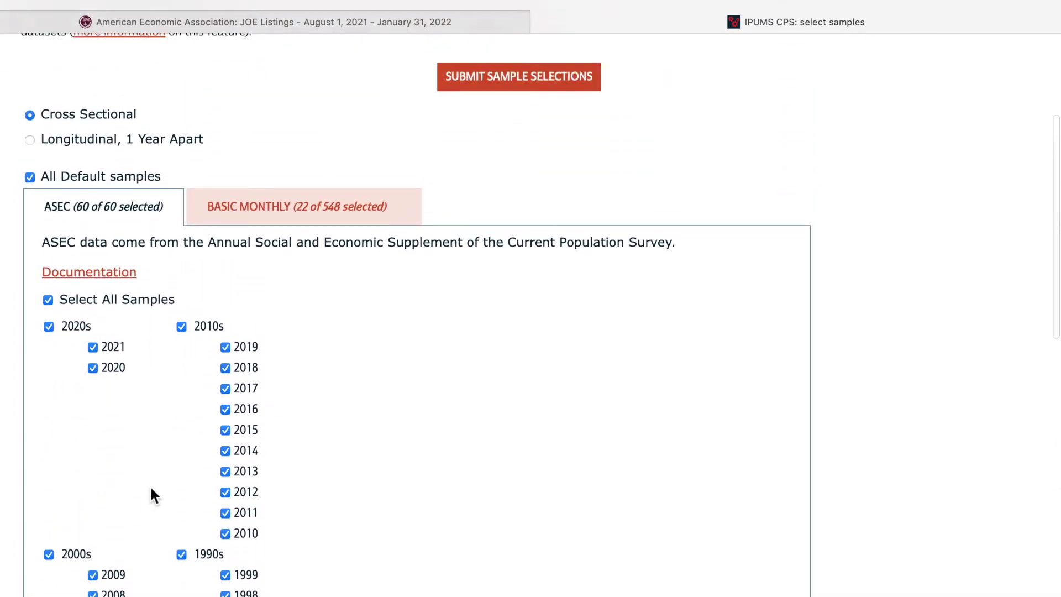
Step: Leave all Basic Monthly samples unselected, confirm 60 of 60 ASEC samples are checked, and submit
{"action": "left_click", "coordinate": [323, 211]}
{"action": "scroll", "coordinate": [384, 349], "scroll_direction": "down", "scroll_amount": 2}
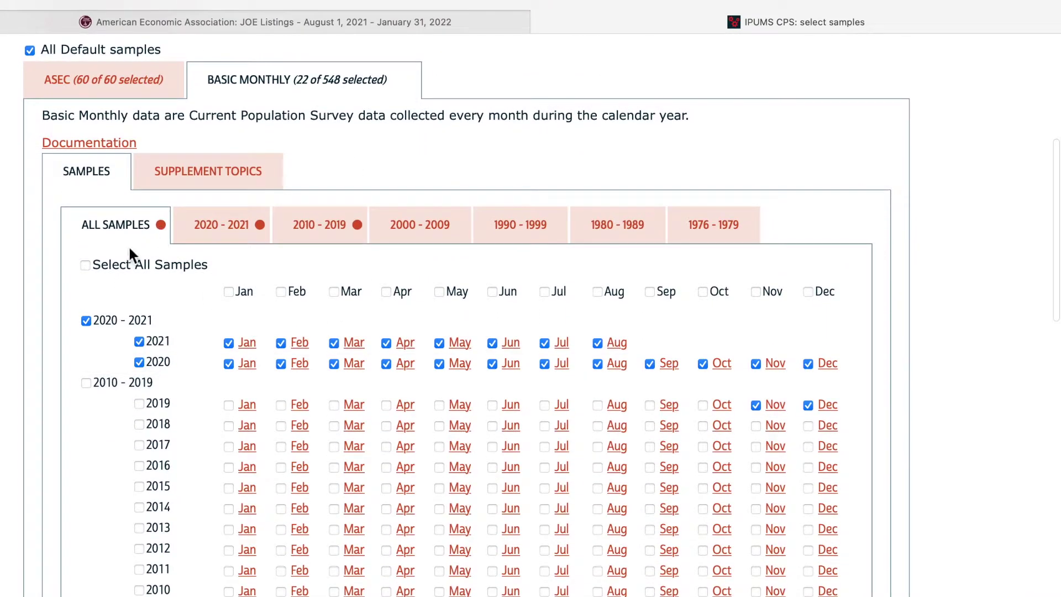
{"action": "left_click", "coordinate": [86, 264]}
{"action": "left_click", "coordinate": [87, 264]}
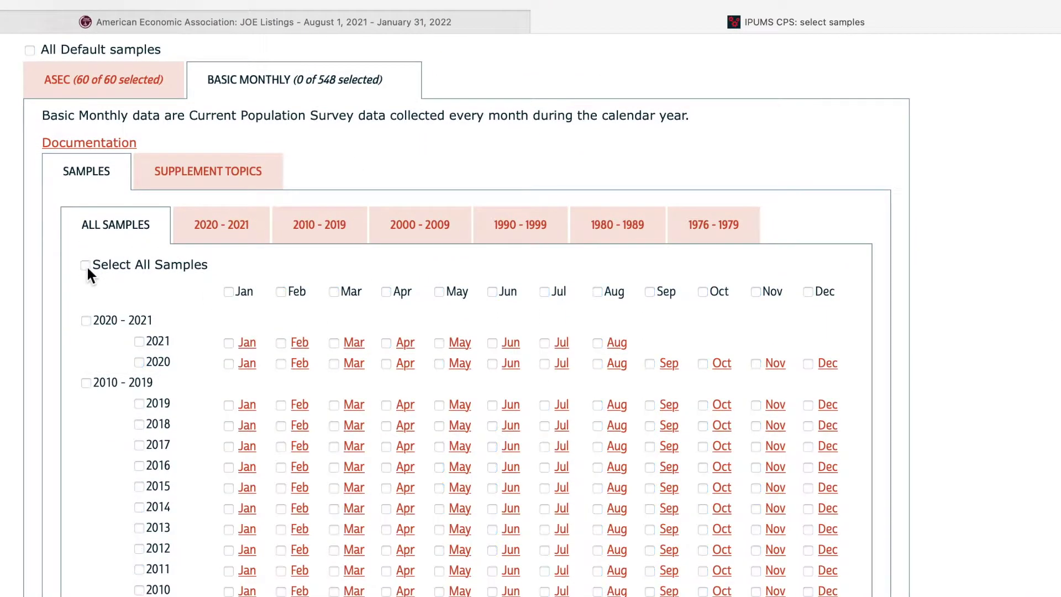
{"action": "scroll", "coordinate": [175, 306], "scroll_direction": "down", "scroll_amount": 2}
{"action": "scroll", "coordinate": [176, 311], "scroll_direction": "down", "scroll_amount": 8}
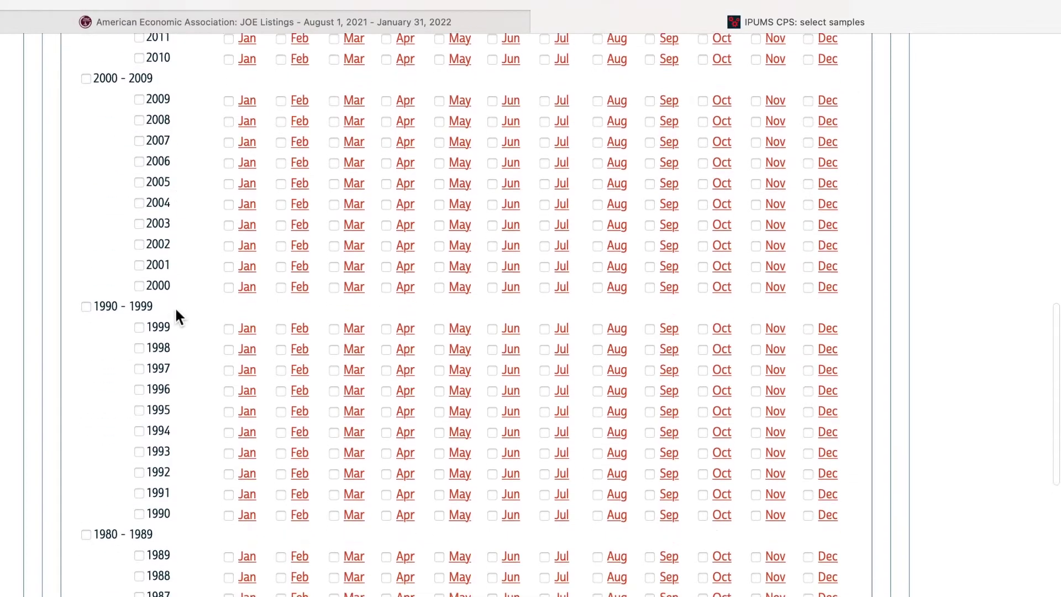
{"action": "scroll", "coordinate": [176, 311], "scroll_direction": "up", "scroll_amount": 10}
{"action": "scroll", "coordinate": [175, 315], "scroll_direction": "up", "scroll_amount": 1}
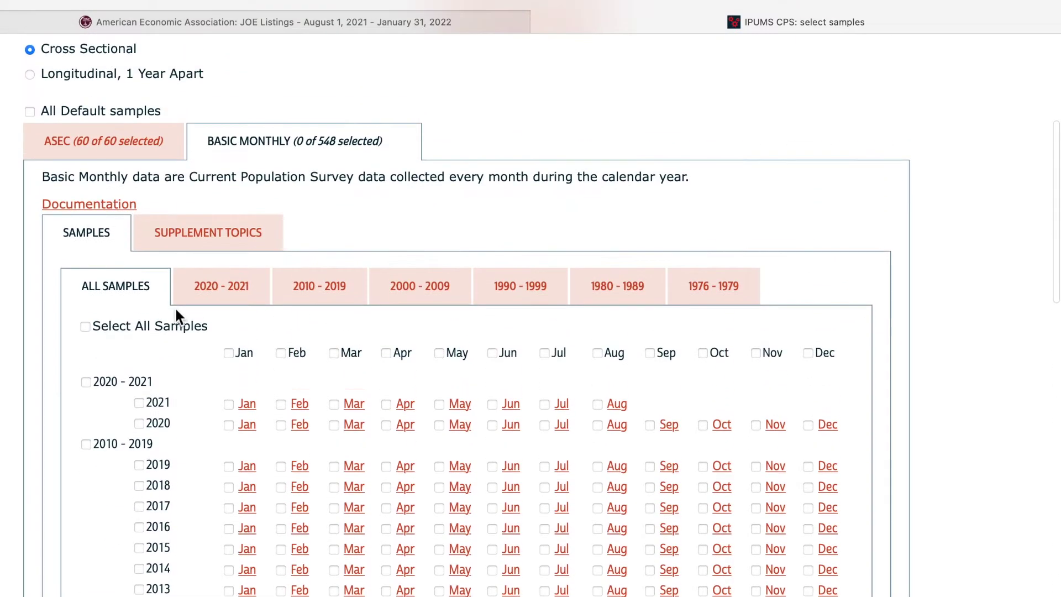
{"action": "left_click", "coordinate": [104, 142]}
{"action": "scroll", "coordinate": [129, 318], "scroll_direction": "down", "scroll_amount": 10}
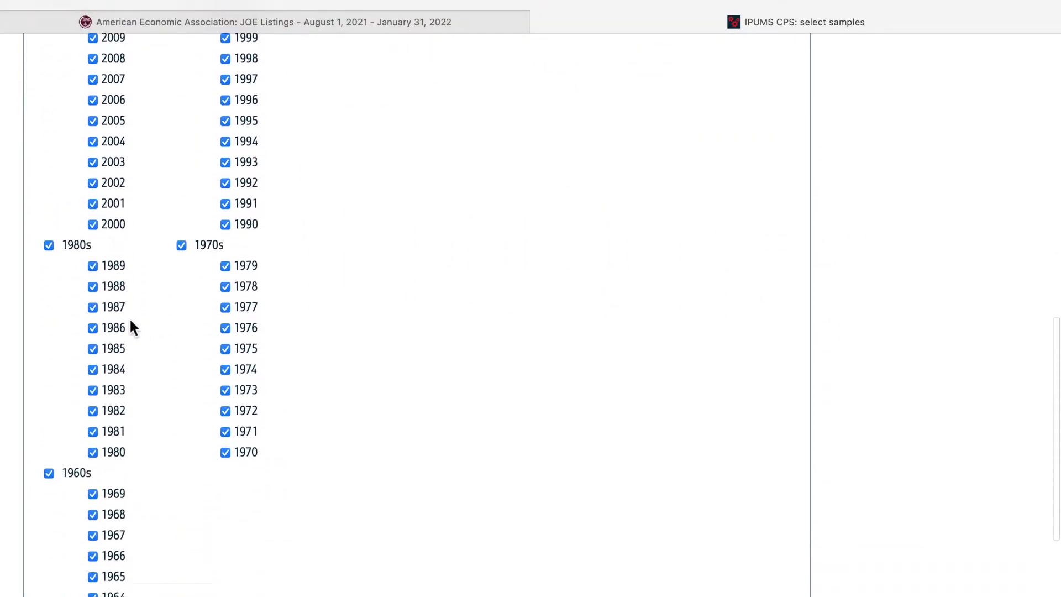
{"action": "scroll", "coordinate": [130, 318], "scroll_direction": "up", "scroll_amount": 14}
{"action": "scroll", "coordinate": [131, 326], "scroll_direction": "up", "scroll_amount": 1}
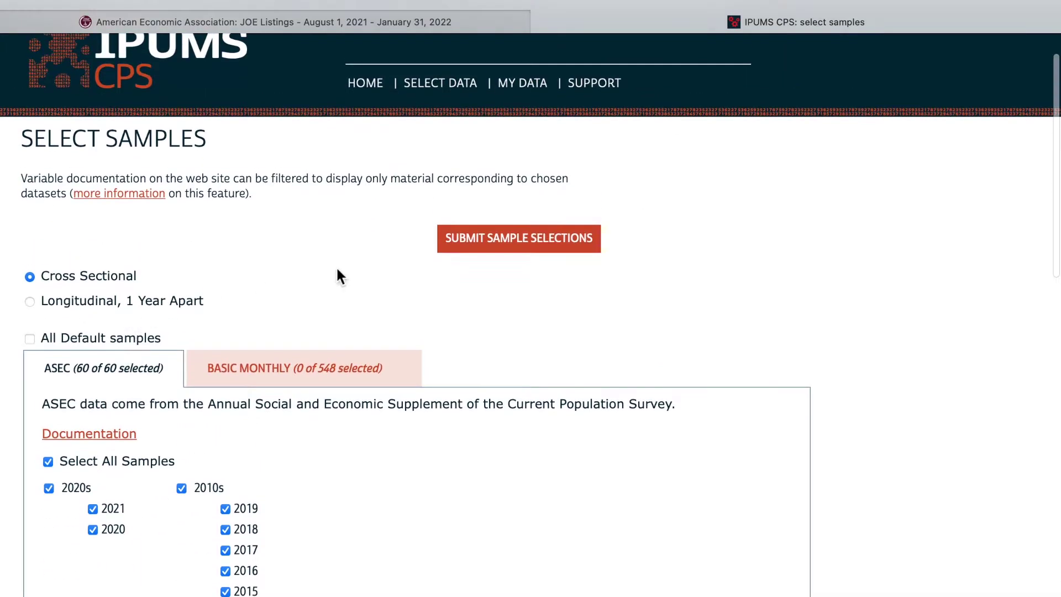
{"action": "left_click", "coordinate": [516, 255]}
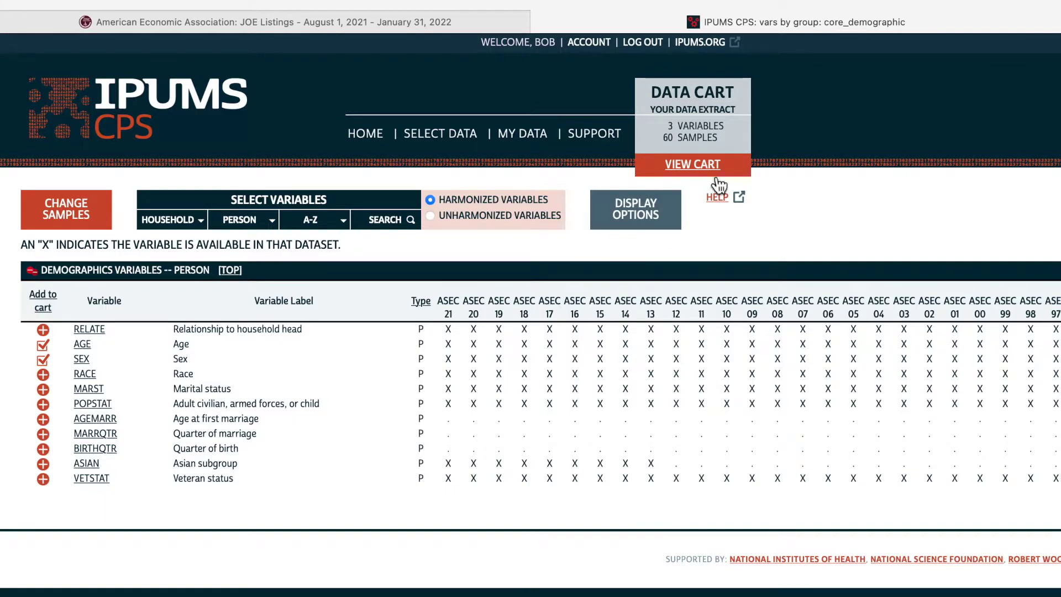
Step: Review the data cart listing AGE, SEX, LABFORCE and preselected YEAR, SERIAL and ASECWT
{"action": "left_click", "coordinate": [708, 174]}
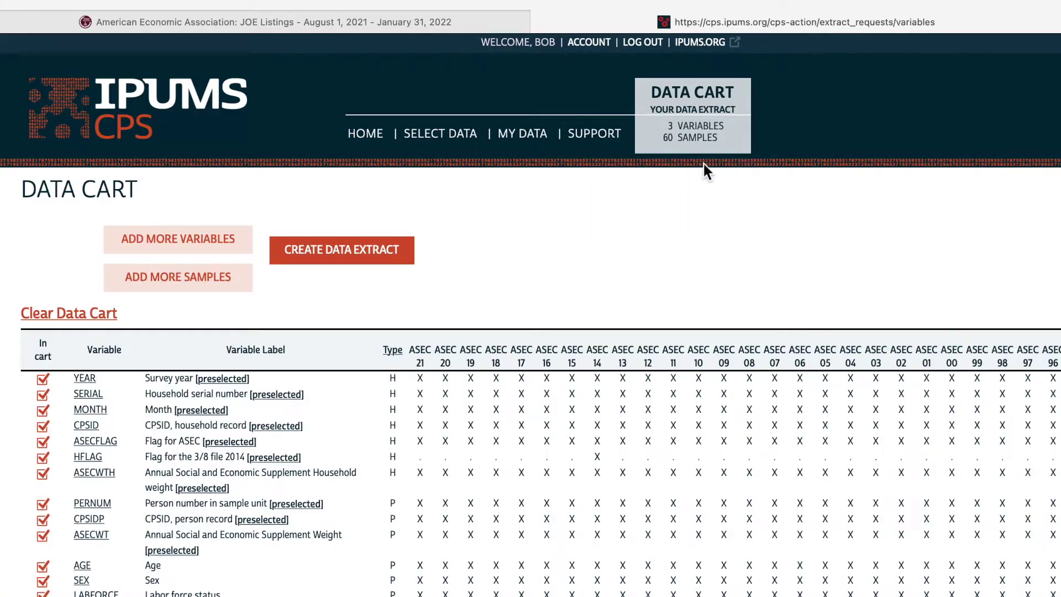
{"action": "scroll", "coordinate": [441, 387], "scroll_direction": "down", "scroll_amount": 1}
{"action": "scroll", "coordinate": [440, 387], "scroll_direction": "down", "scroll_amount": 1}
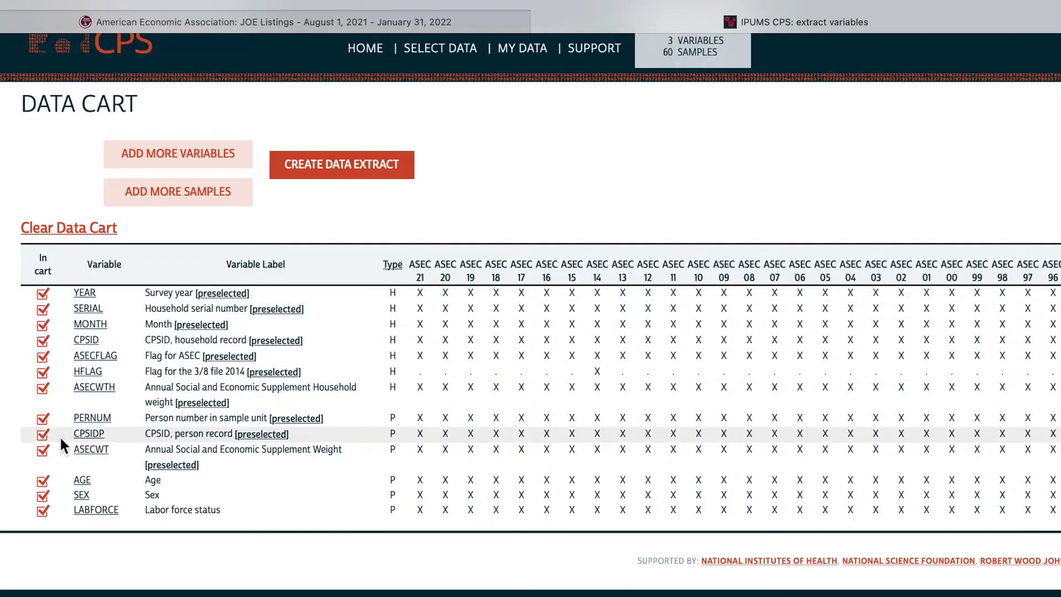
Step: Create the extract, describe it as 'cps for LFP (20211003)', and submit the request
{"action": "left_click", "coordinate": [352, 175]}
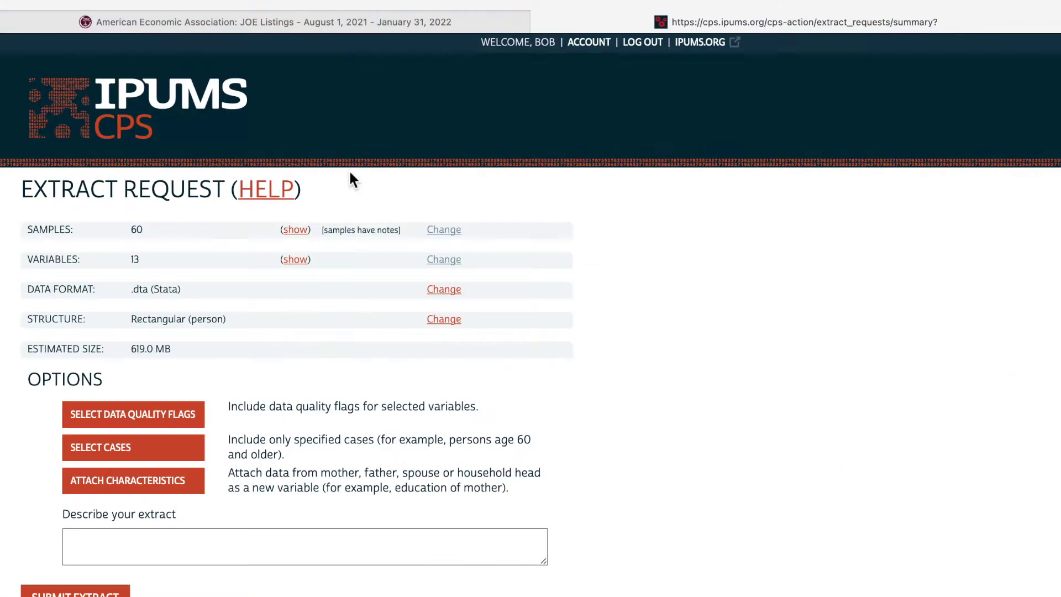
{"action": "left_click", "coordinate": [152, 547]}
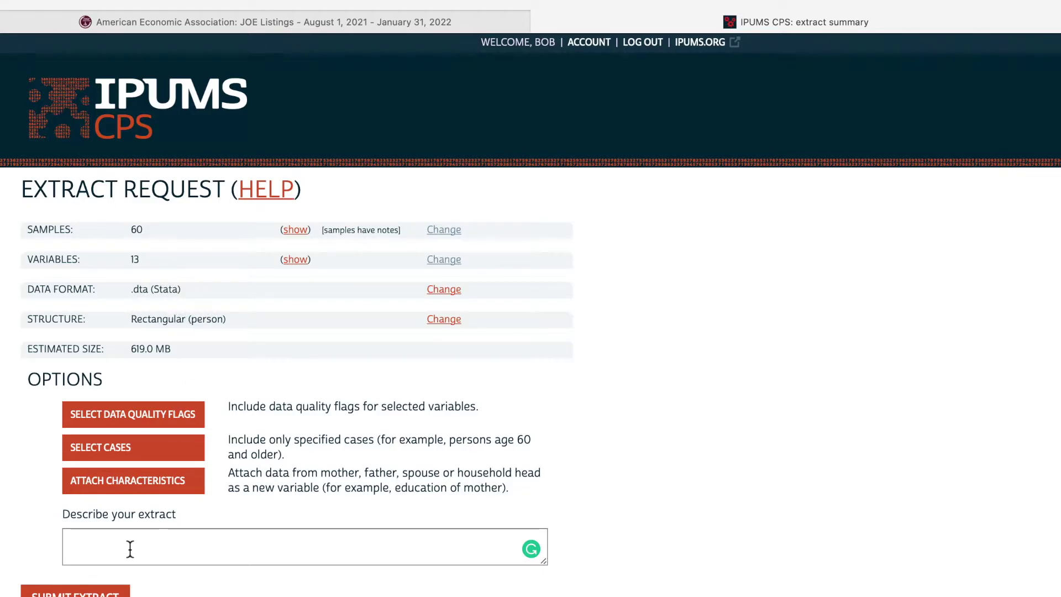
{"action": "type", "text": "cps"}
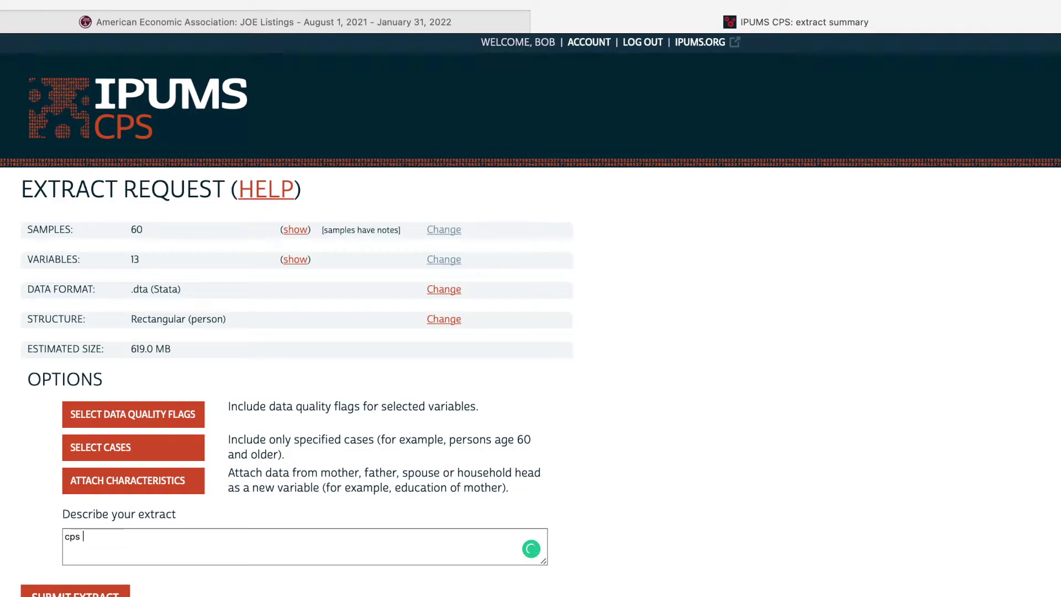
{"action": "type", "text": " for"}
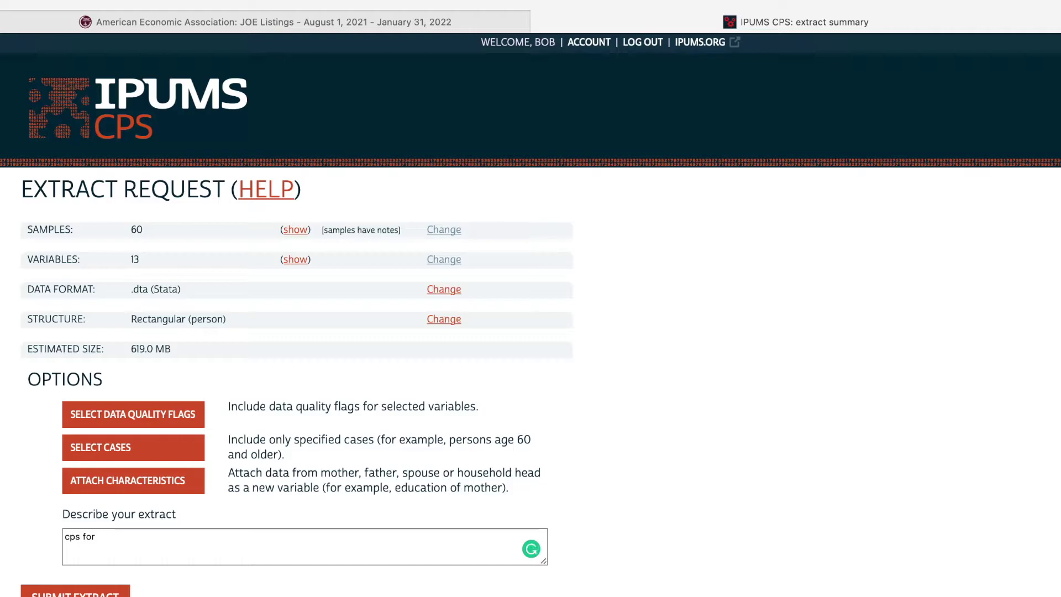
{"action": "type", "text": " LP"}
{"action": "key", "text": "BackSpace"}
{"action": "type", "text": "FP"}
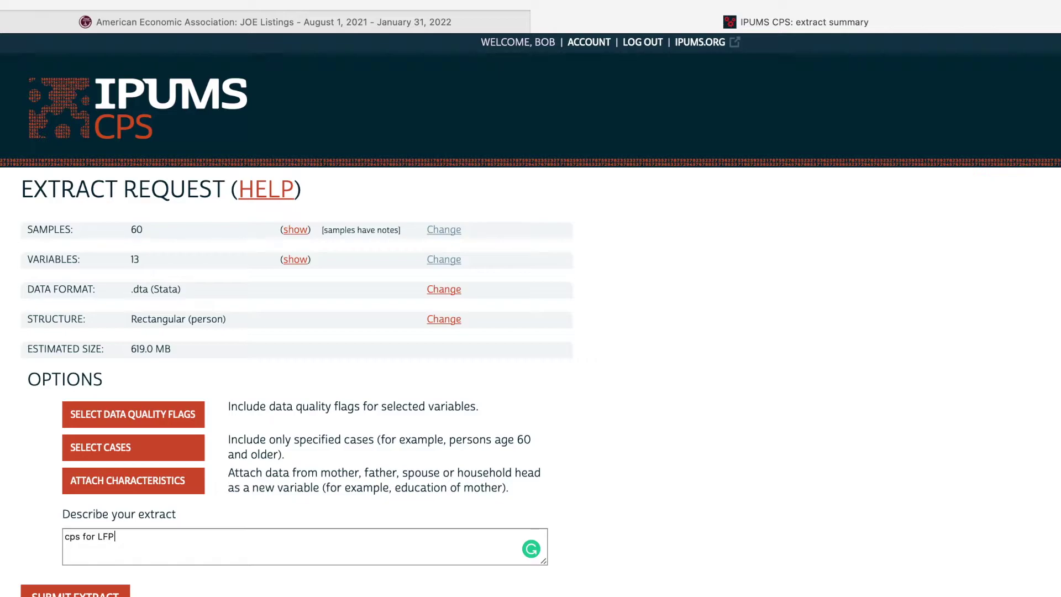
{"action": "type", "text": " (20211003"}
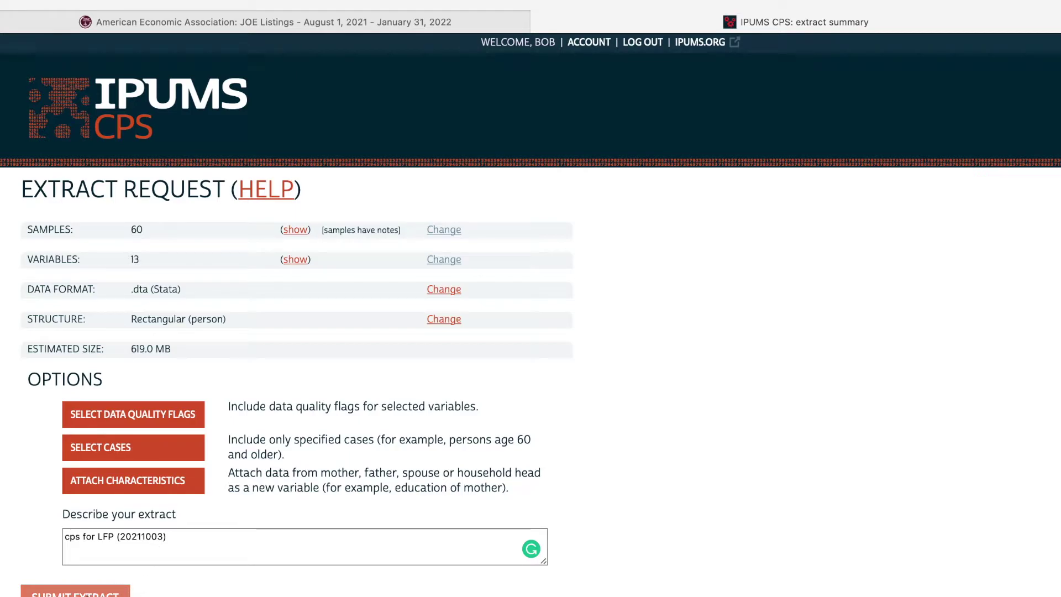
{"action": "left_click", "coordinate": [75, 591]}
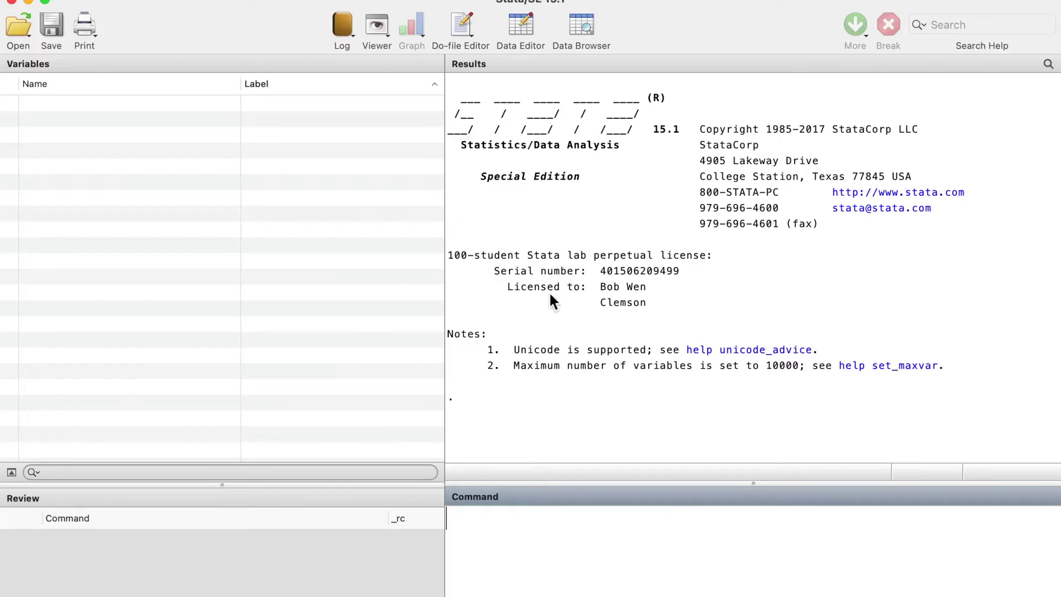
Step: Open cps_00043.dta from the Downloads folder in Stata and begin a tab command
{"action": "key", "text": "super+o"}
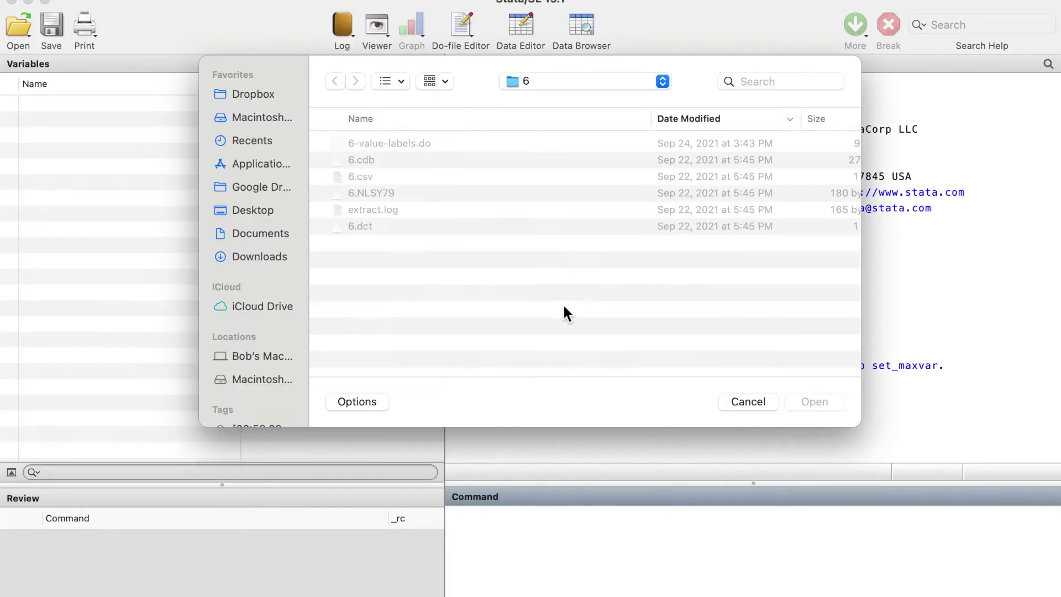
{"action": "left_click", "coordinate": [268, 256]}
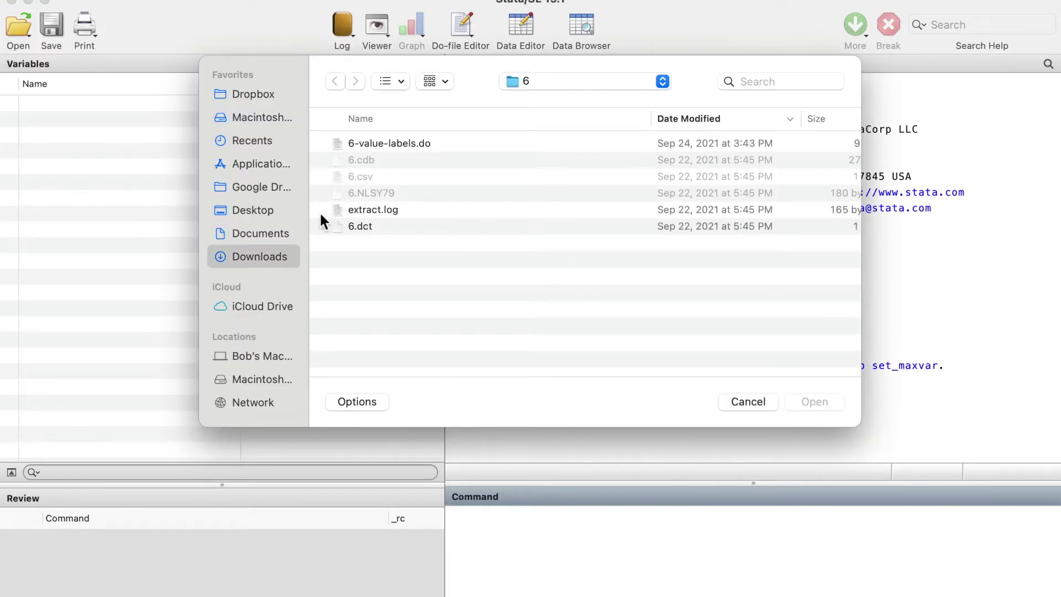
{"action": "double_click", "coordinate": [385, 143]}
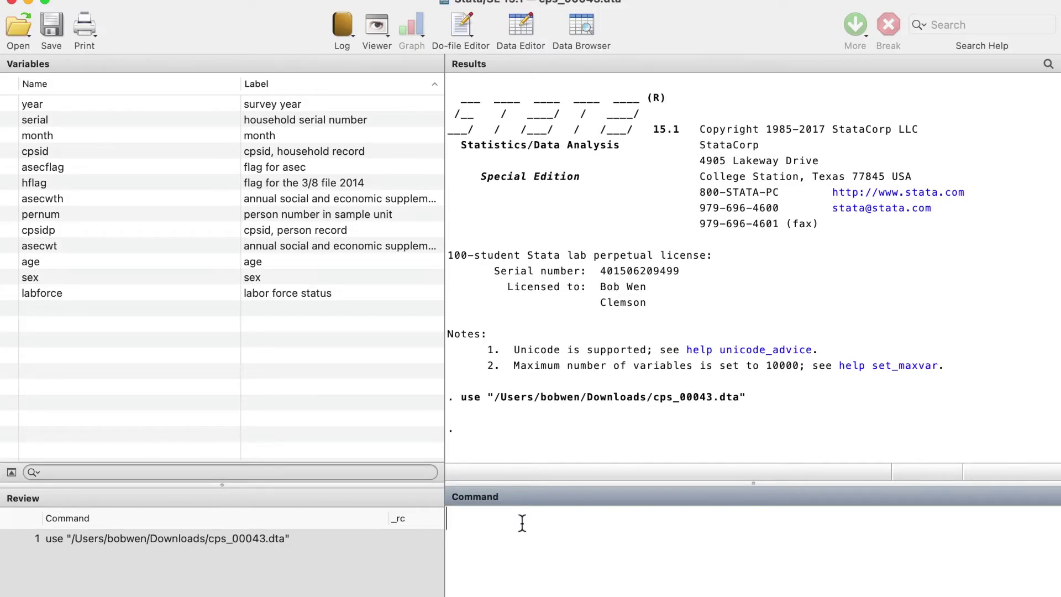
{"action": "type", "text": "tab"}
Step: Tabulate labforce with value labels and again with the nolabel option to see its codes
{"action": "double_click", "coordinate": [123, 289]}
{"action": "key", "text": "Return"}
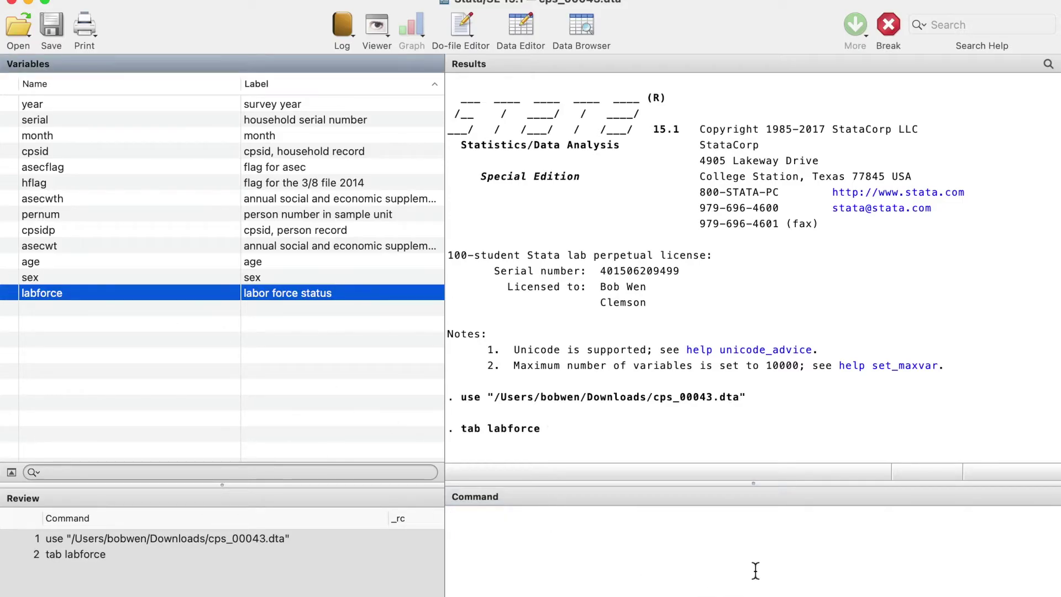
{"action": "left_click", "coordinate": [560, 522]}
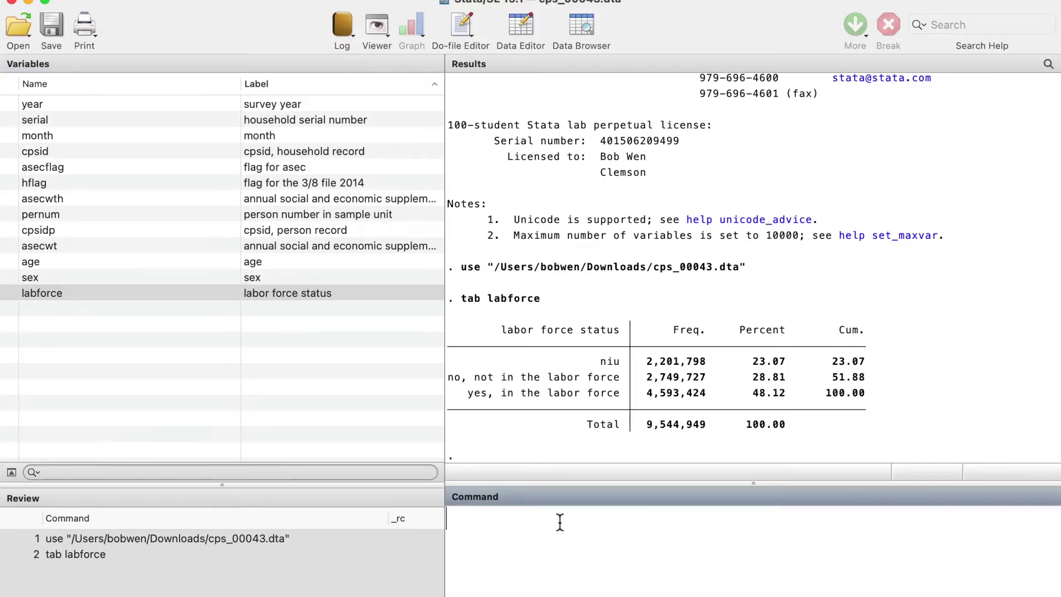
{"action": "key", "text": "Page_Up"}
{"action": "type", "text": ", n"}
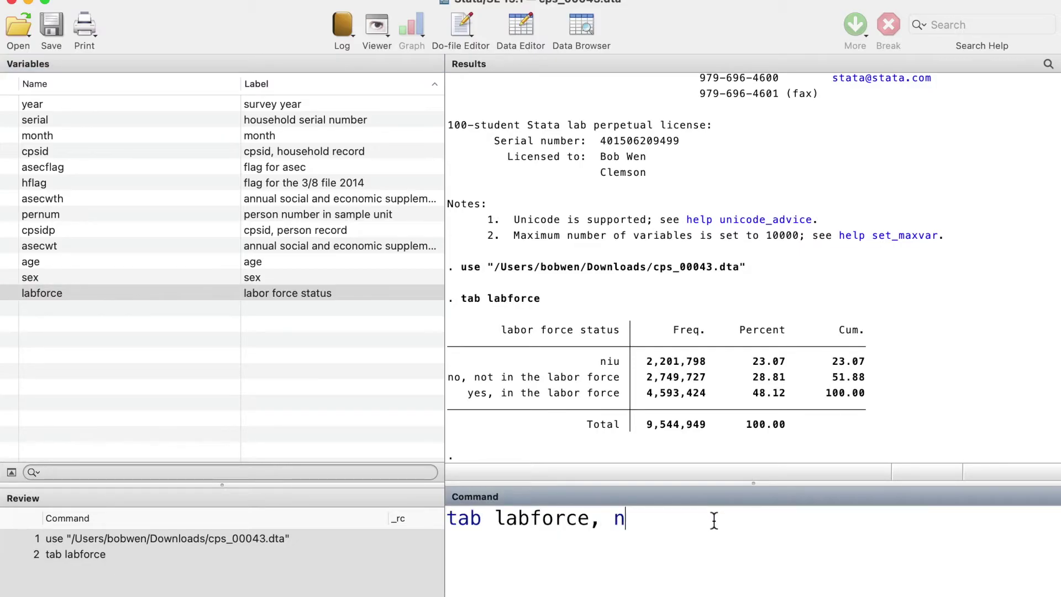
{"action": "type", "text": "olabel"}
{"action": "key", "text": "Return"}
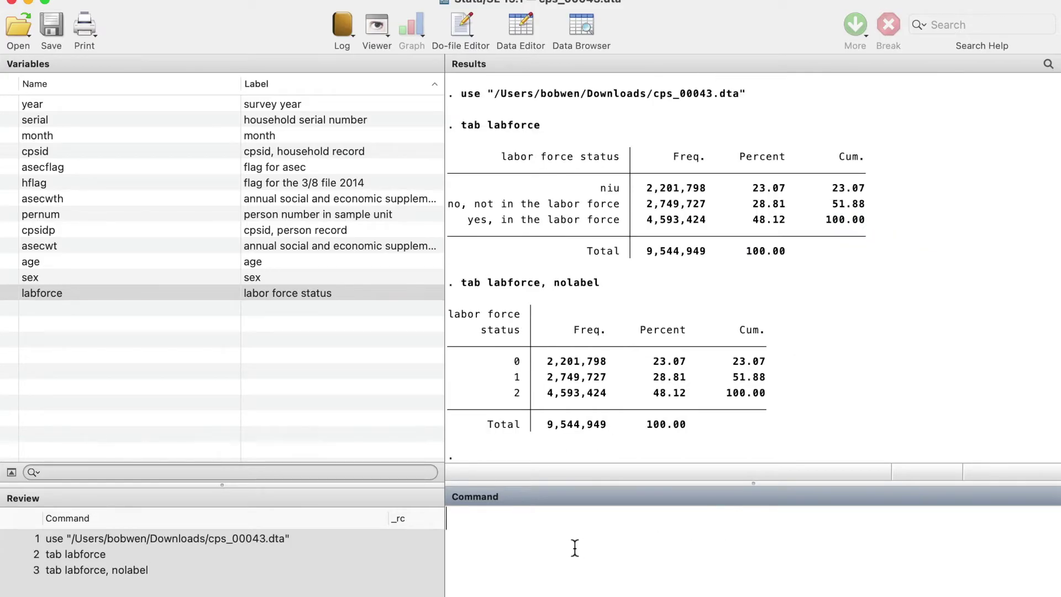
Step: Run recode labforce (0 1=0) (2=1), gen(lf) to create the binary lf variable
{"action": "type", "text": "recode"}
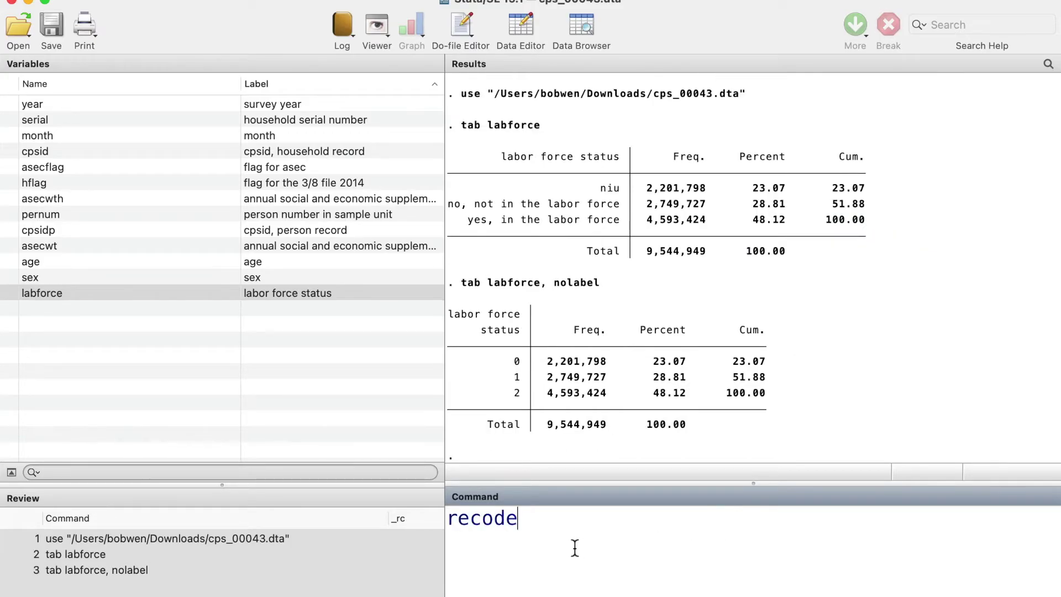
{"action": "double_click", "coordinate": [182, 296]}
{"action": "left_click", "coordinate": [701, 518]}
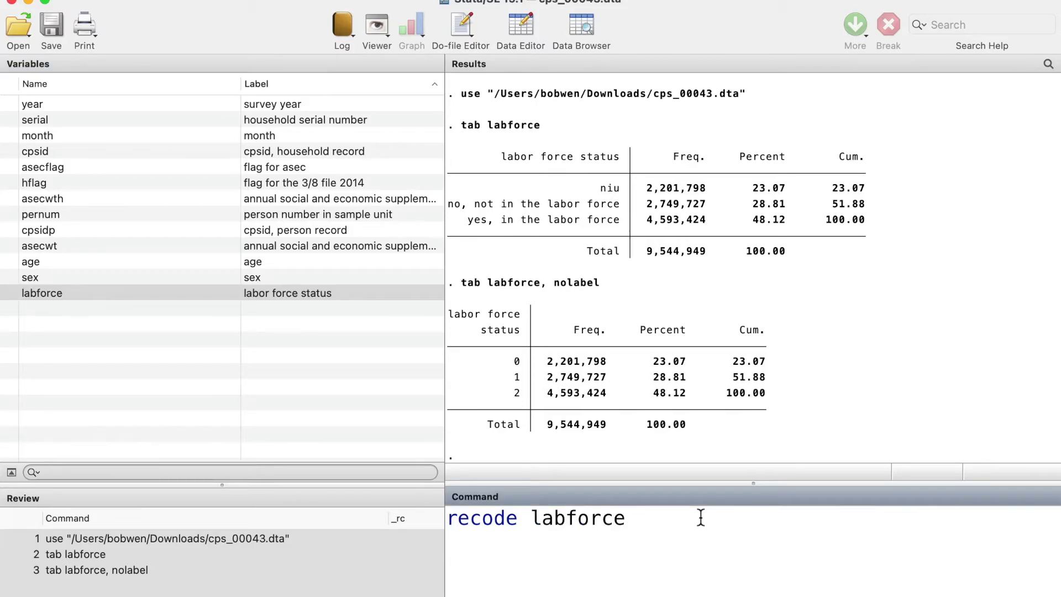
{"action": "type", "text": "()"}
{"action": "key", "text": "Left"}
{"action": "type", "text": "0 1=0"}
{"action": "type", "text": " (2=1"}
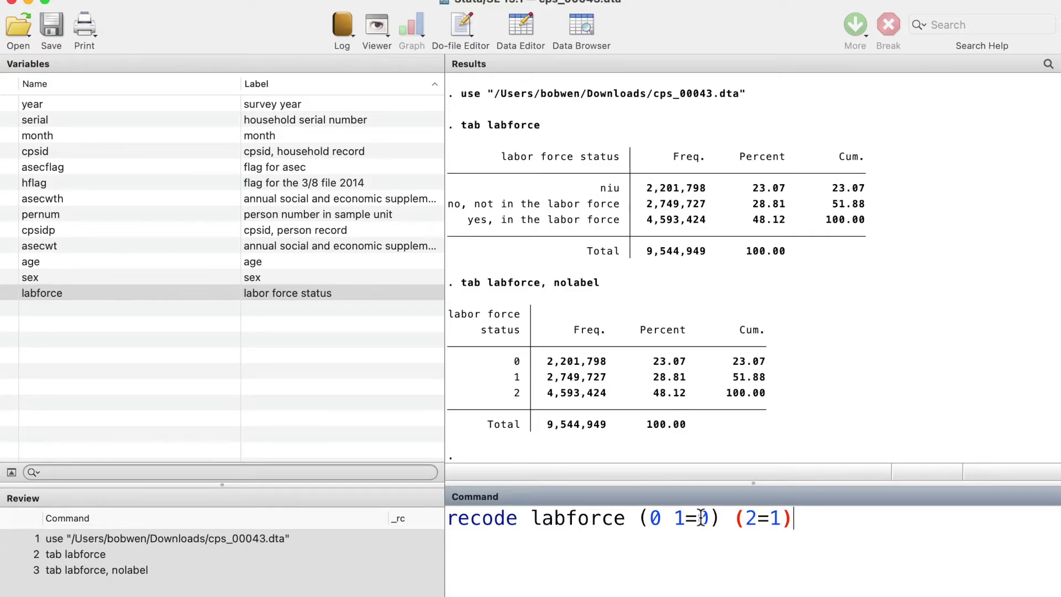
{"action": "type", "text": ", gen("}
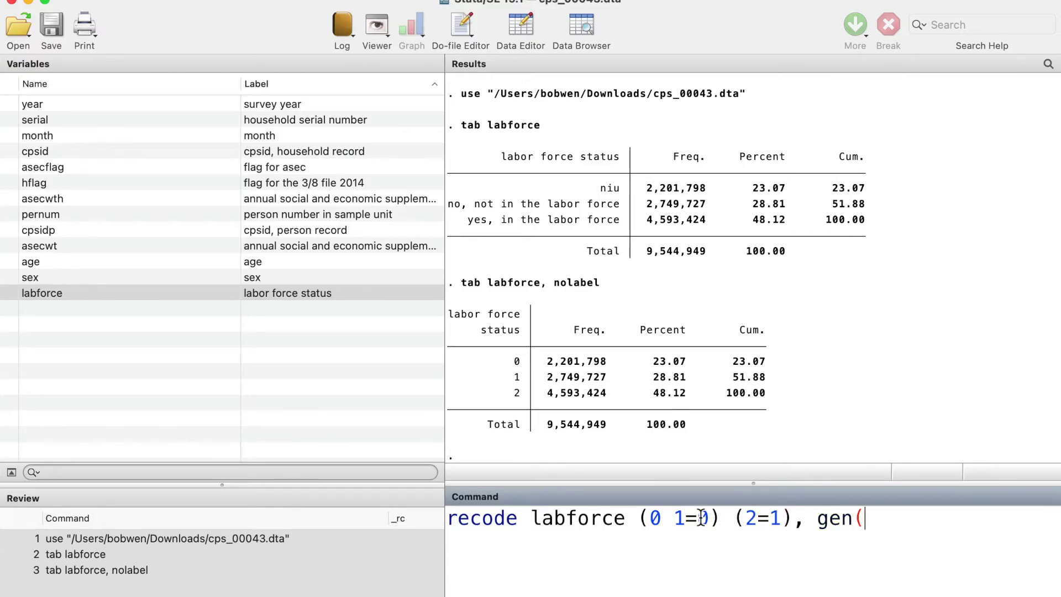
{"action": "type", "text": ")"}
{"action": "type", "text": "lf"}
{"action": "key", "text": "Return"}
Step: Tabulate lf to check its 0/1 frequencies
{"action": "type", "text": "tab"}
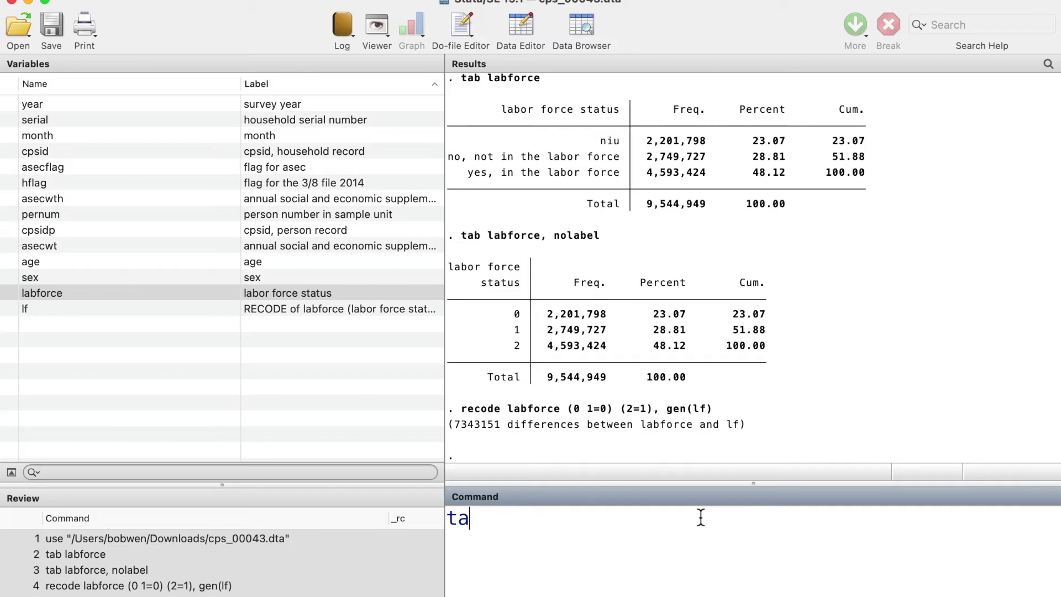
{"action": "double_click", "coordinate": [175, 310]}
{"action": "key", "text": "Return"}
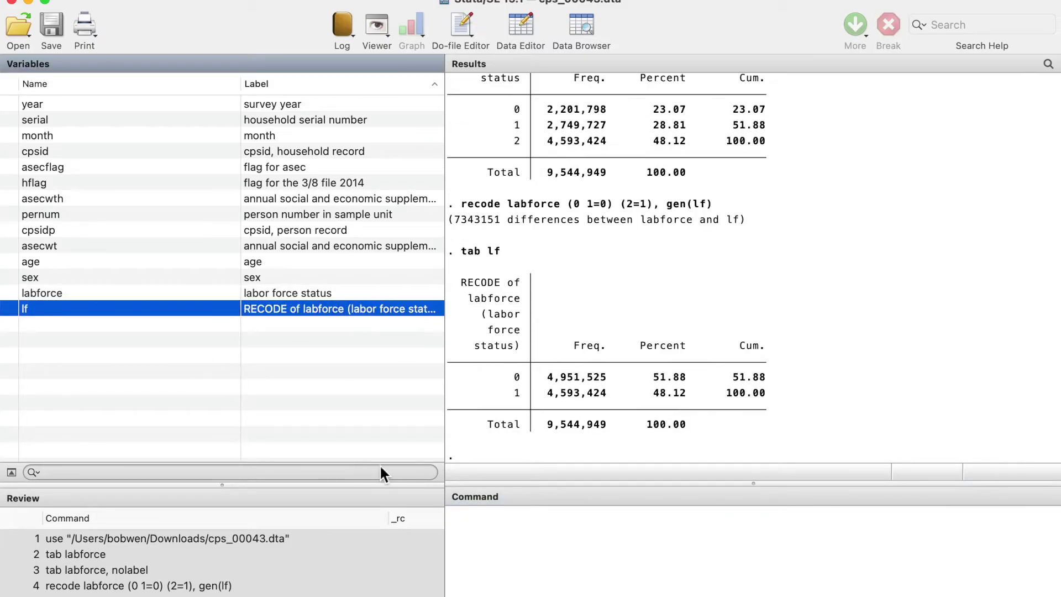
{"action": "left_click", "coordinate": [534, 532]}
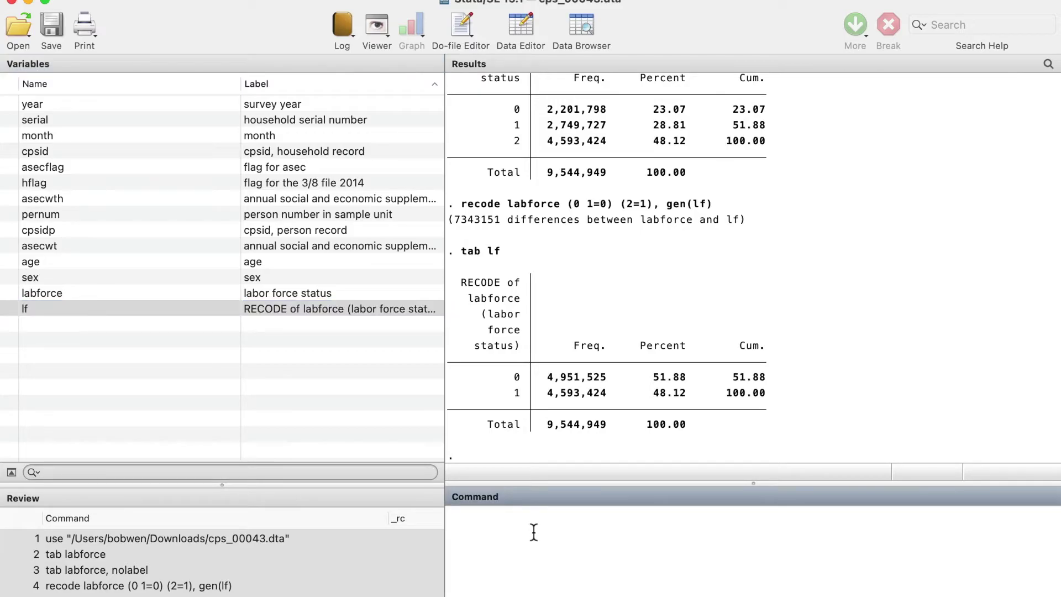
Step: Tabulate sex with labels and with nolabel to see its numeric codes
{"action": "type", "text": "tab sex"}
{"action": "key", "text": "Return"}
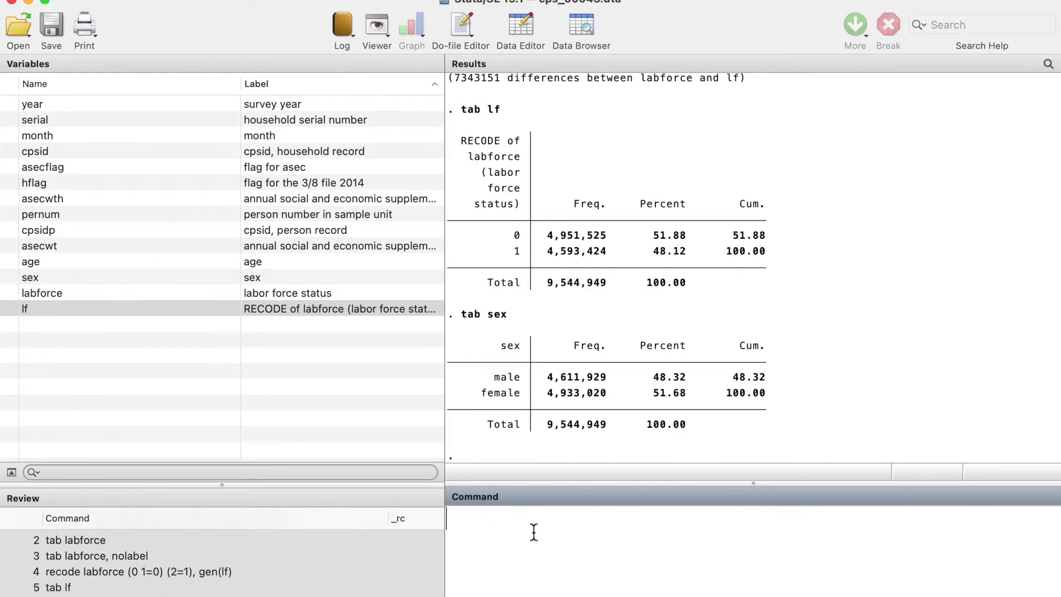
{"action": "key", "text": "Up"}
{"action": "type", "text": ", nolabel"}
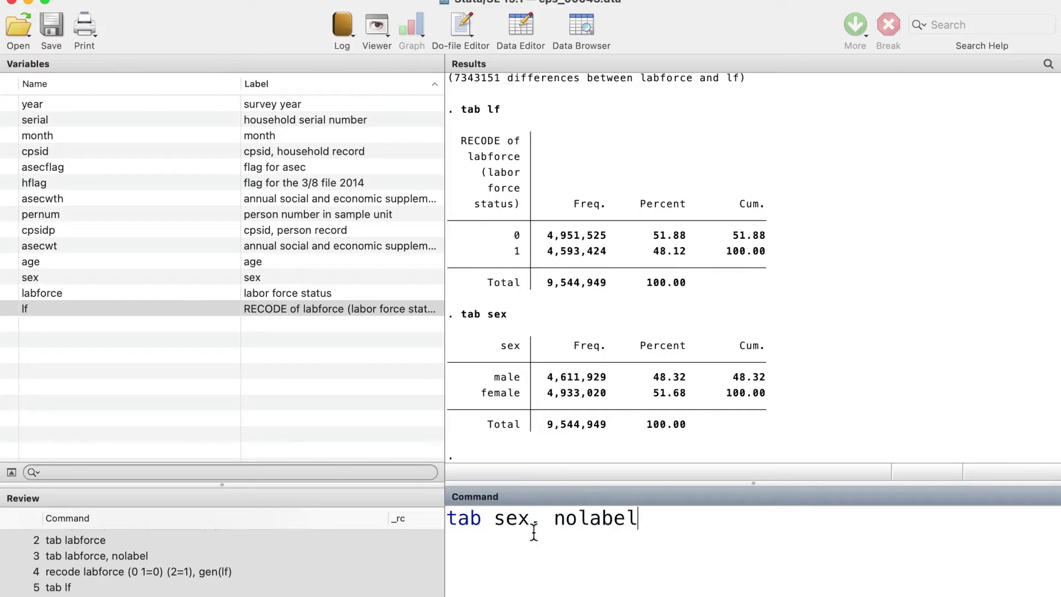
{"action": "key", "text": "Return"}
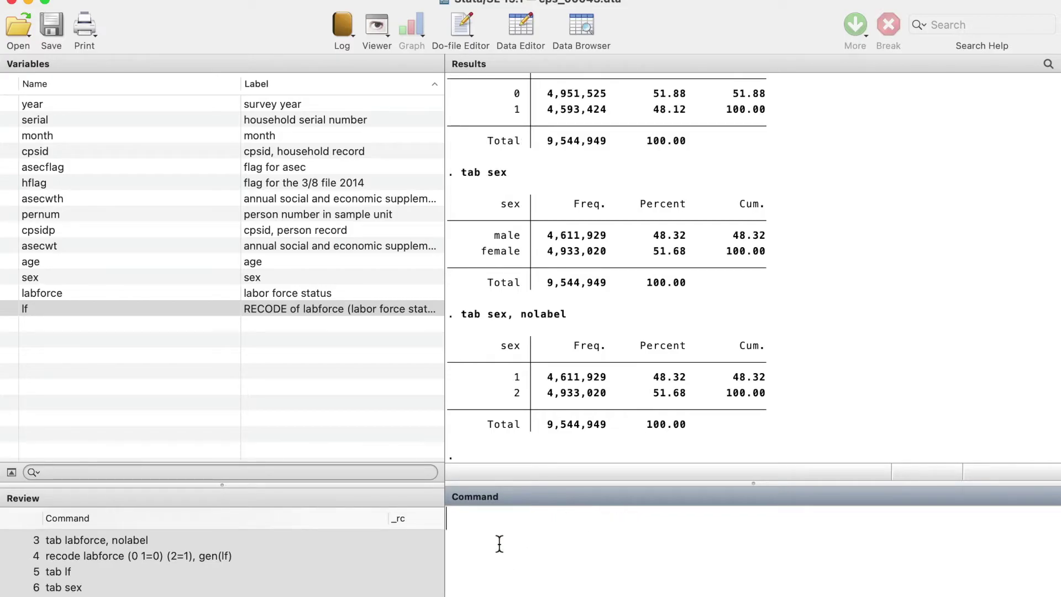
Step: Keep only women with keep if sex==2, then keep if age>=15
{"action": "type", "text": "keep if "}
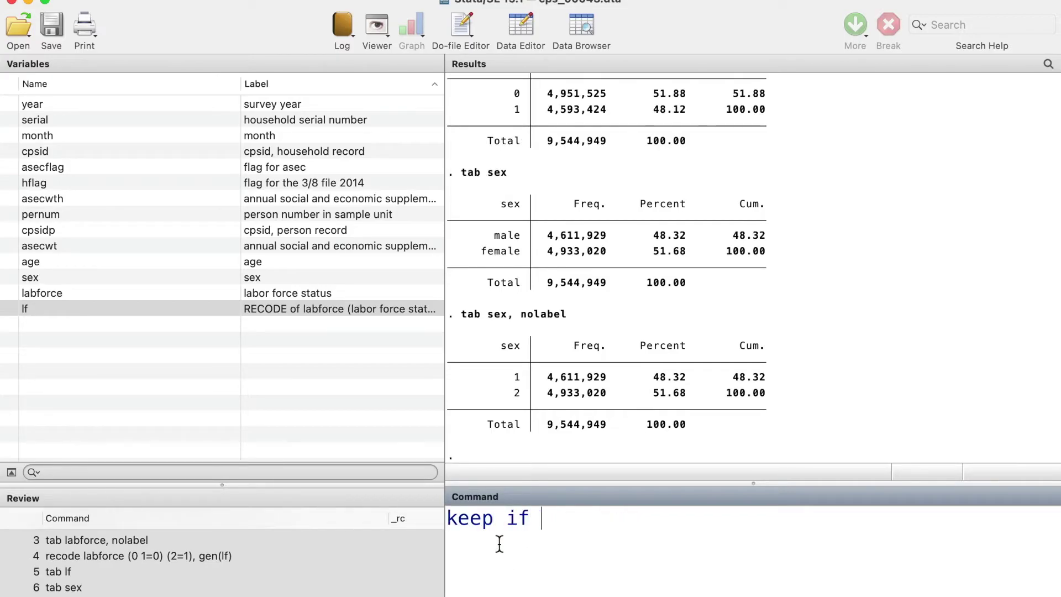
{"action": "type", "text": "sex==2"}
{"action": "key", "text": "Return"}
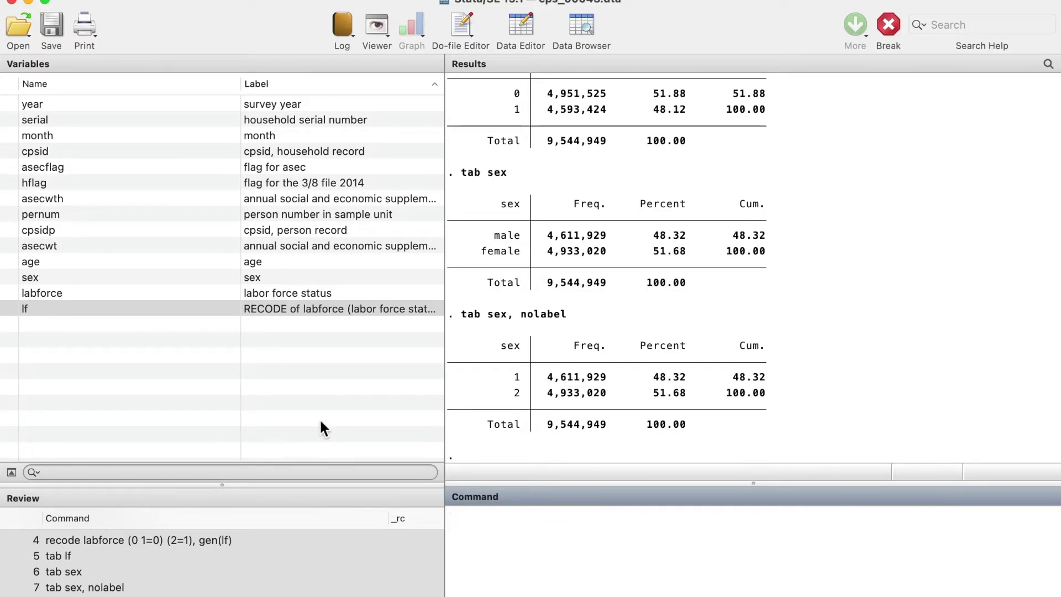
{"action": "type", "text": "keep i"}
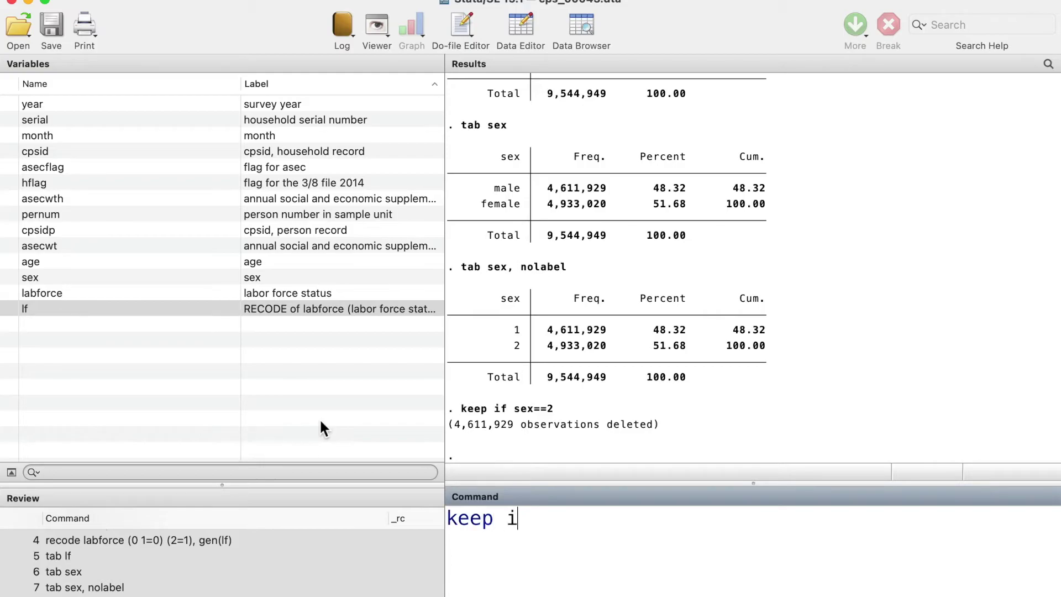
{"action": "type", "text": "f age>=1"}
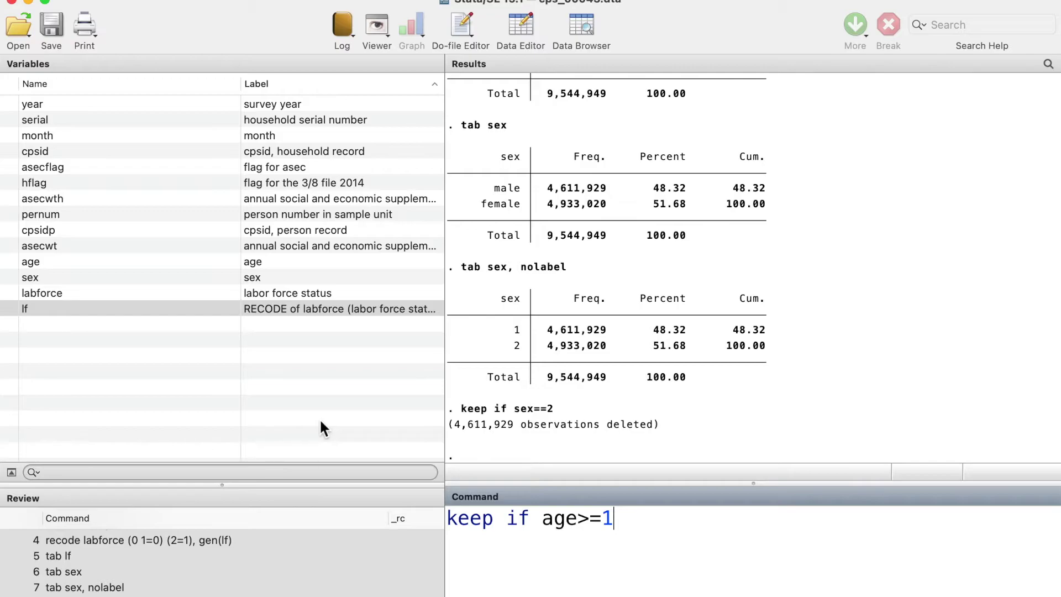
{"action": "type", "text": "5"}
{"action": "key", "text": "Return"}
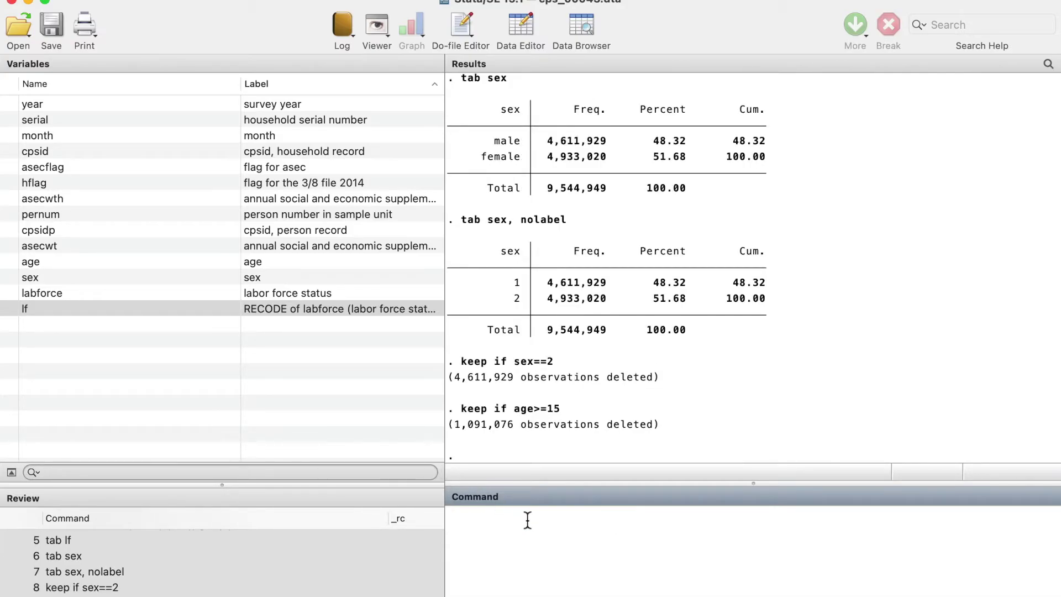
{"action": "type", "text": "collaps"}
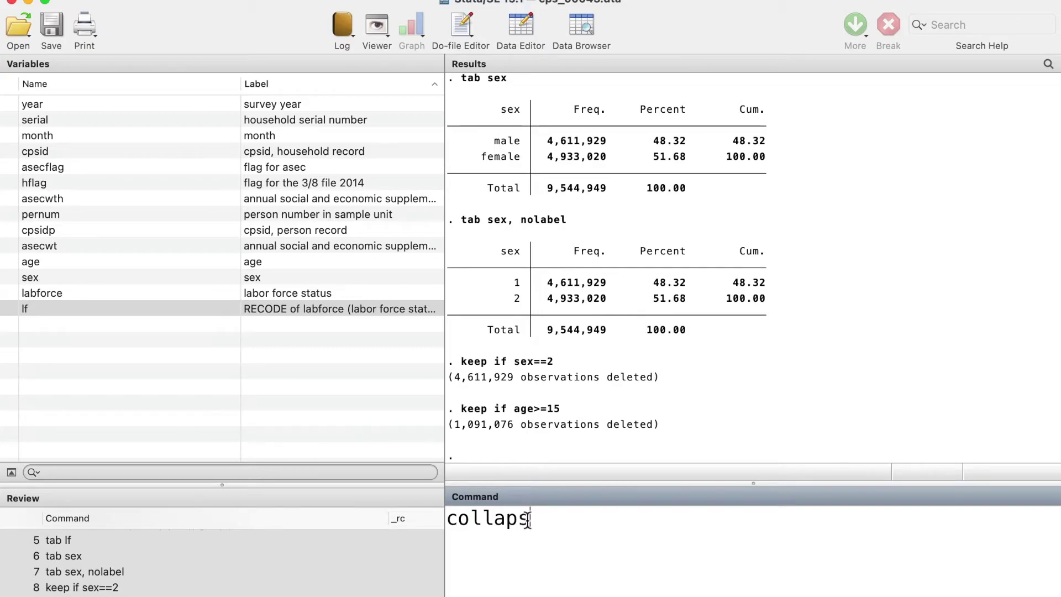
{"action": "type", "text": "e"}
Step: Run collapse lf, by(year) to get the yearly mean of lf
{"action": "left_click", "coordinate": [194, 309]}
{"action": "left_click", "coordinate": [660, 532]}
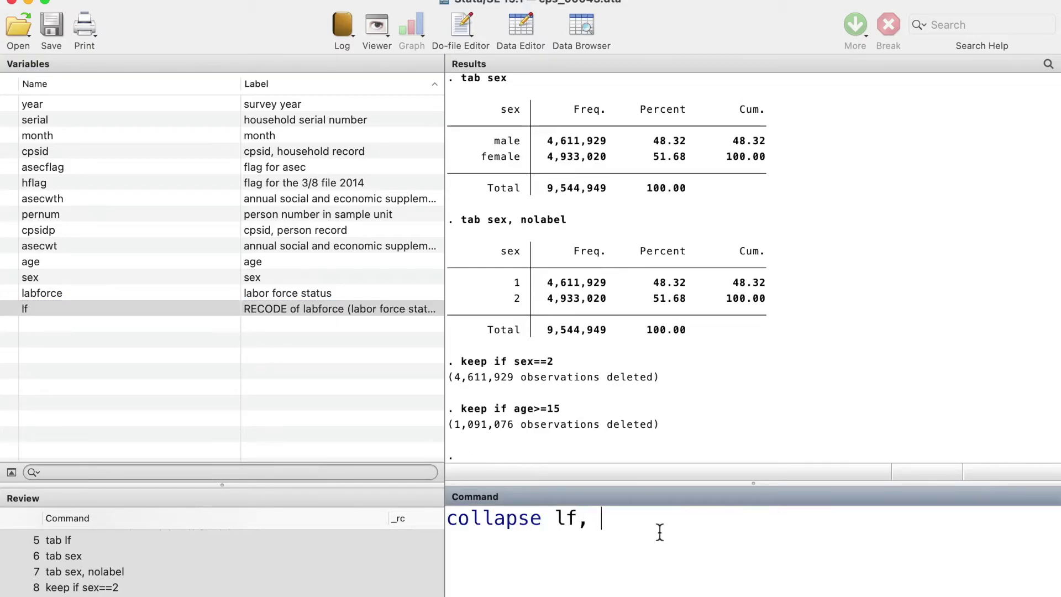
{"action": "type", "text": "by()"}
{"action": "key", "text": "Left"}
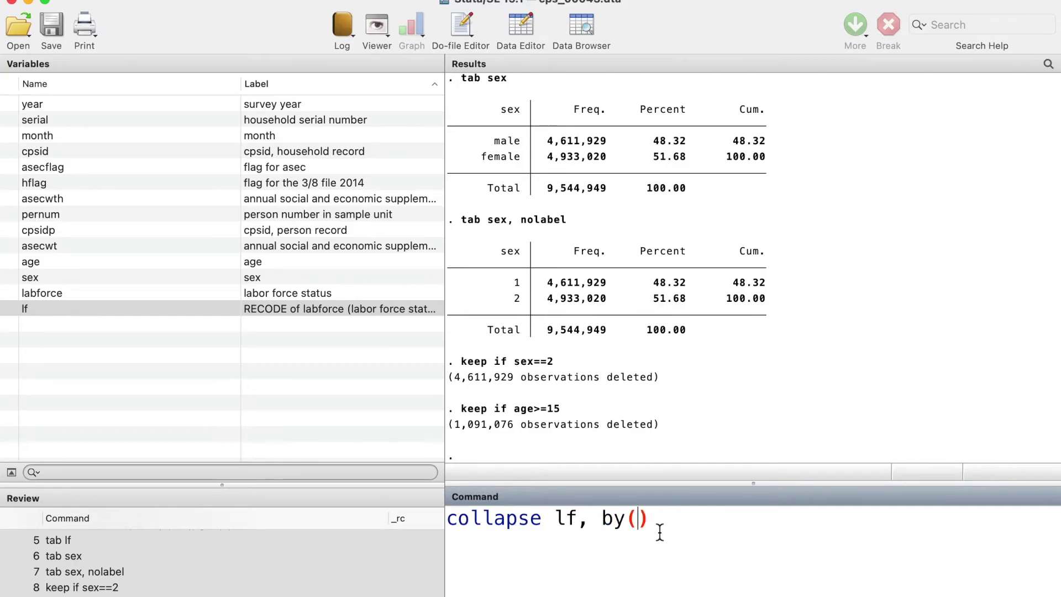
{"action": "type", "text": "year"}
{"action": "key", "text": "Return"}
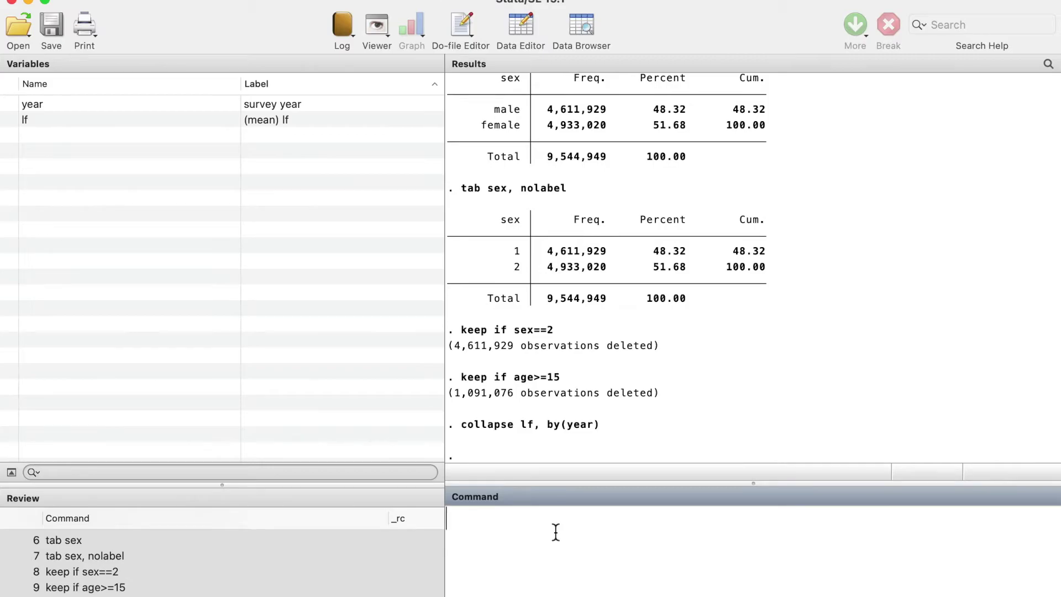
Step: Inspect the 60 collapsed yearly rows in the Data Browser, then close it
{"action": "left_click", "coordinate": [583, 24]}
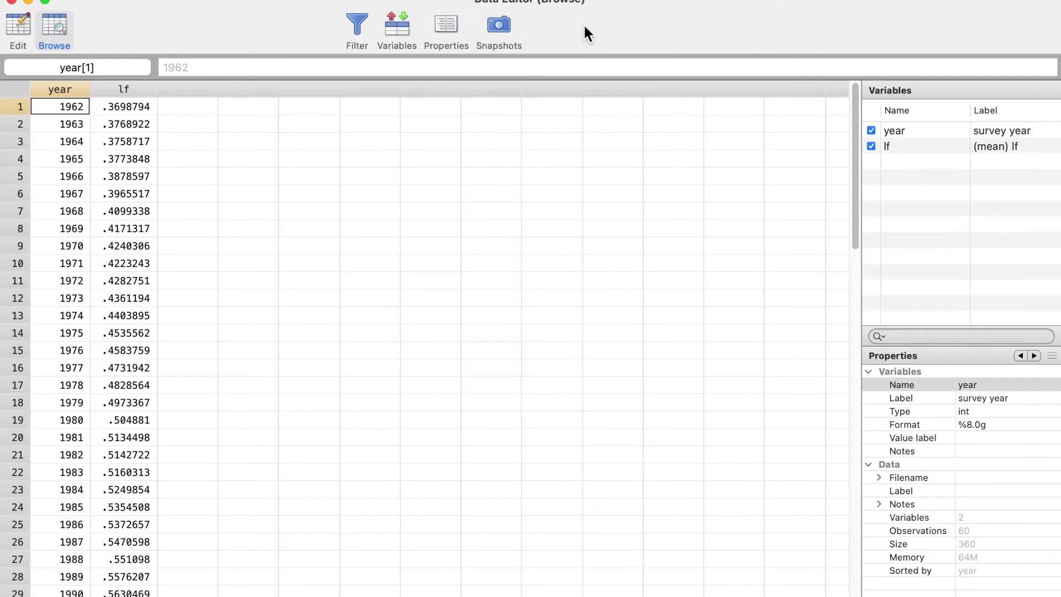
{"action": "scroll", "coordinate": [242, 278], "scroll_direction": "down", "scroll_amount": 4}
{"action": "scroll", "coordinate": [242, 278], "scroll_direction": "up", "scroll_amount": 2}
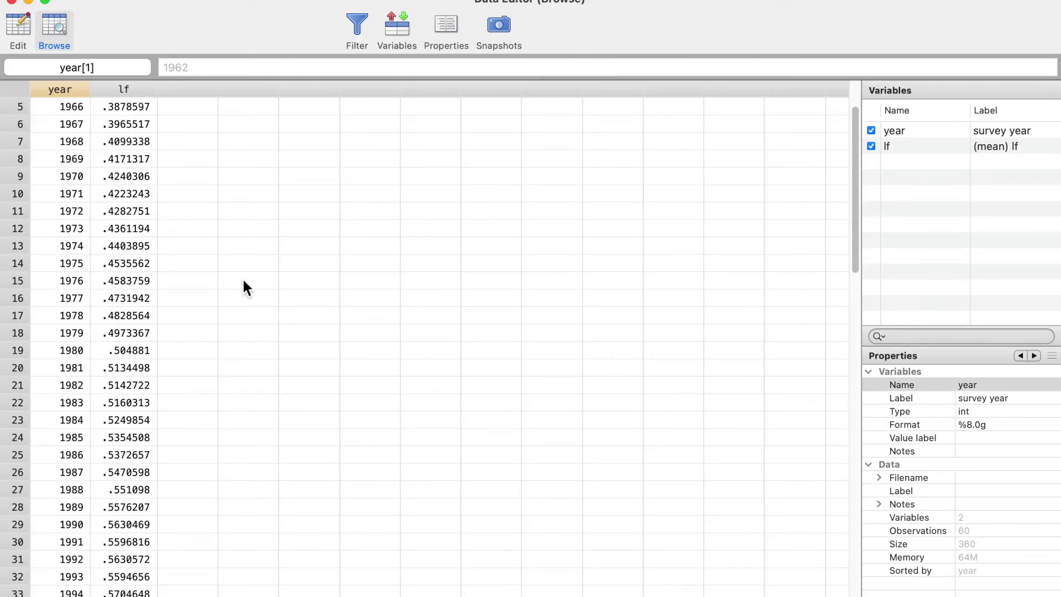
{"action": "key", "text": "super+w"}
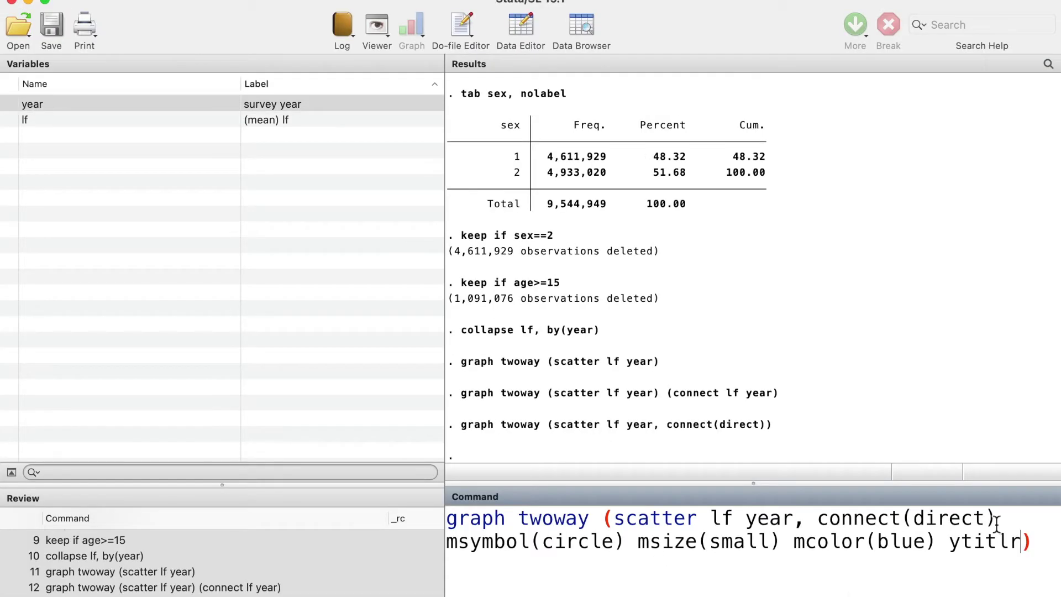
Step: Complete the twoway scatter command with title 'Labor Force Participation Rate for Women' and draw the graph
{"action": "key", "text": "BackSpace"}
{"action": "type", "text": "e("}
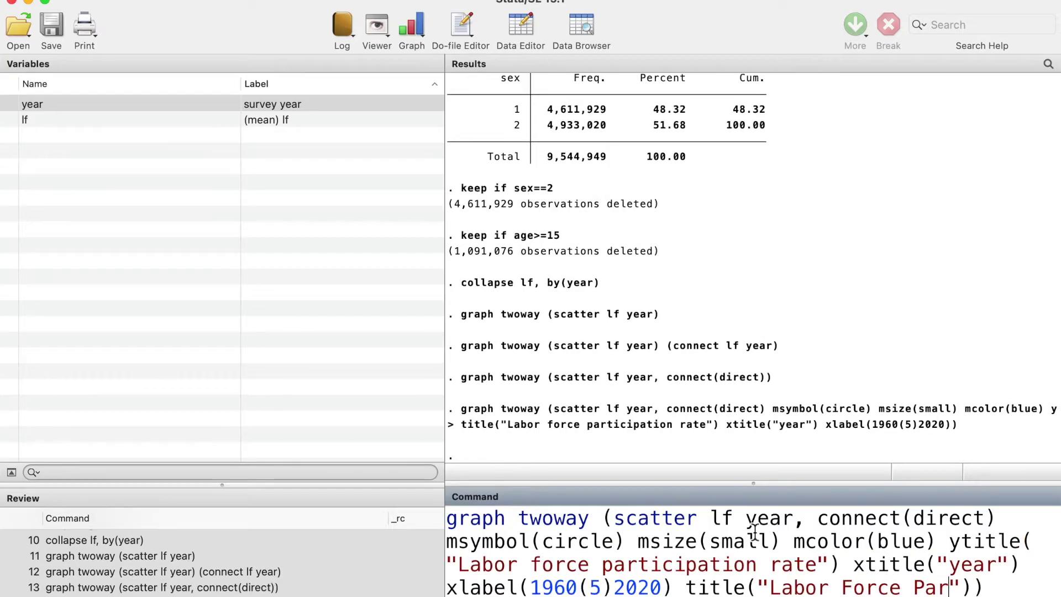
{"action": "type", "text": "ti"}
{"action": "key", "text": "BackSpace"}
{"action": "key", "text": "BackSpace"}
{"action": "type", "text": "ticipation Rate"}
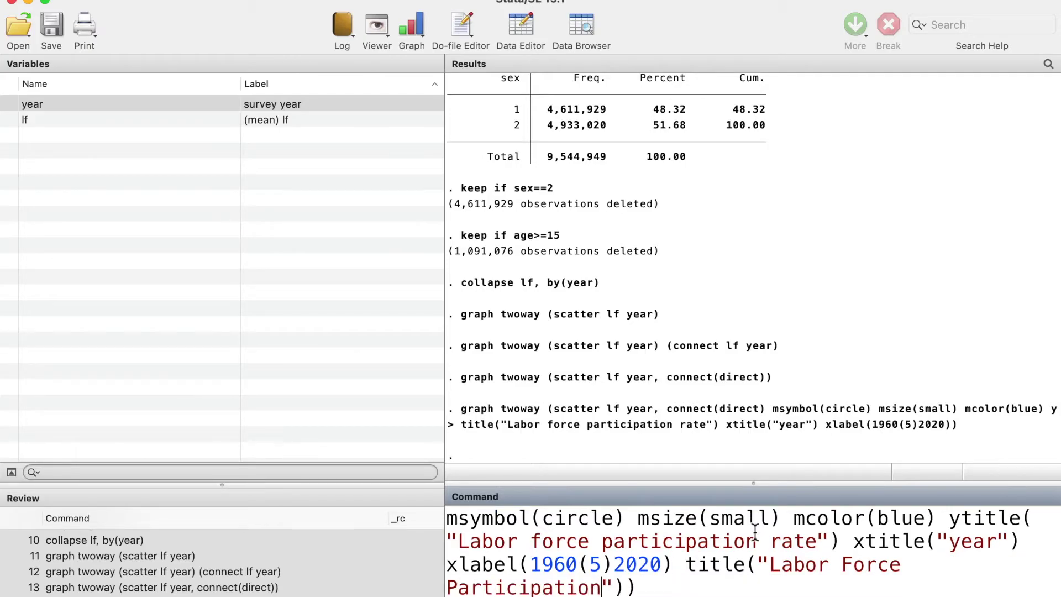
{"action": "type", "text": " fp"}
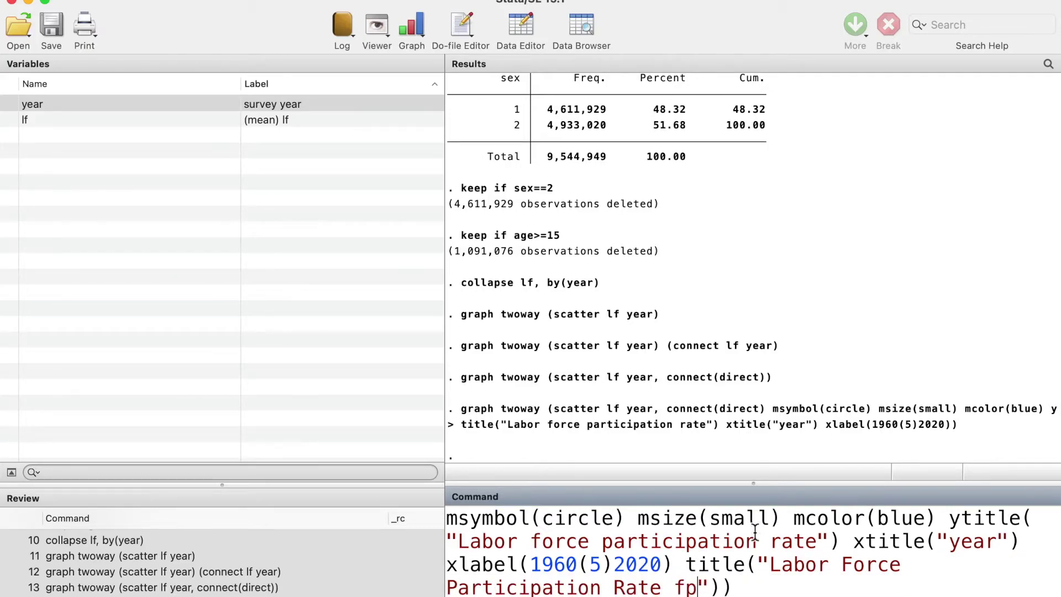
{"action": "type", "text": "r"}
{"action": "key", "text": "BackSpace"}
{"action": "key", "text": "BackSpace"}
{"action": "type", "text": "or "}
{"action": "type", "text": "Weme"}
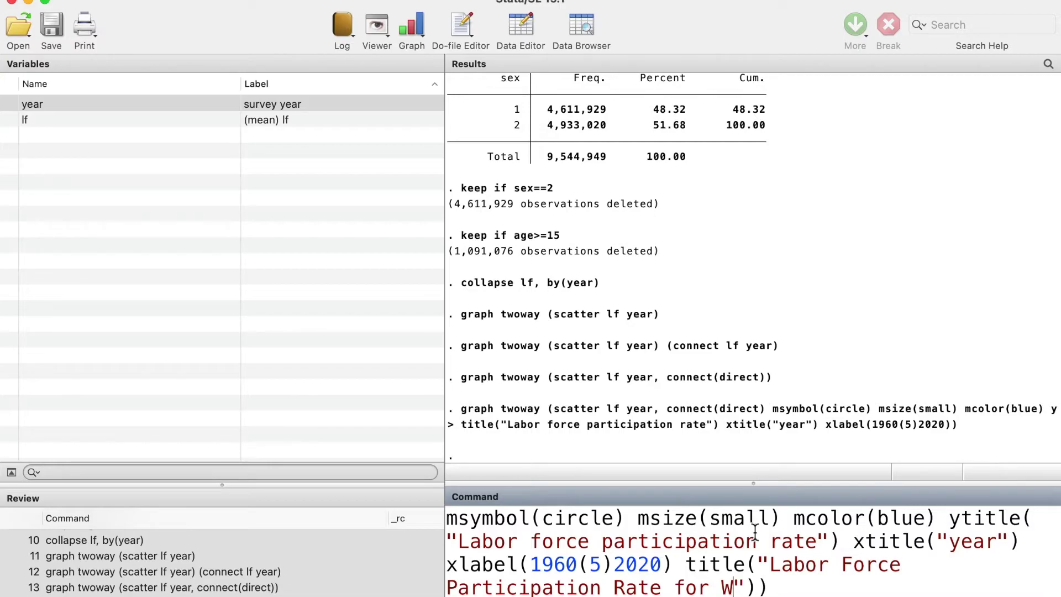
{"action": "type", "text": "n"}
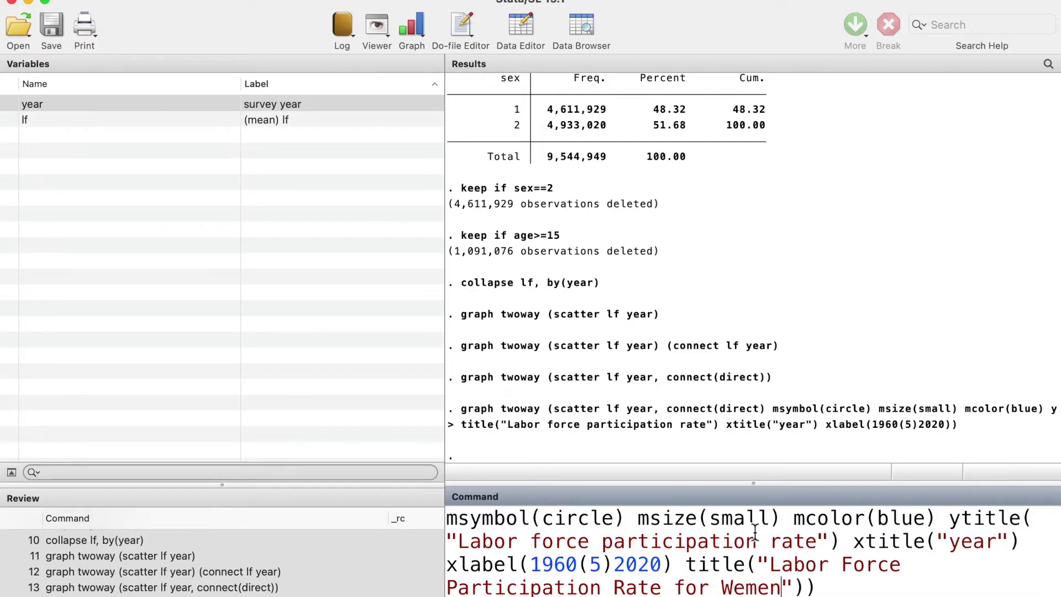
{"action": "key", "text": "BackSpace"}
{"action": "key", "text": "BackSpace"}
{"action": "key", "text": "BackSpace"}
{"action": "key", "text": "BackSpace"}
{"action": "type", "text": "omen"}
{"action": "key", "text": "Return"}
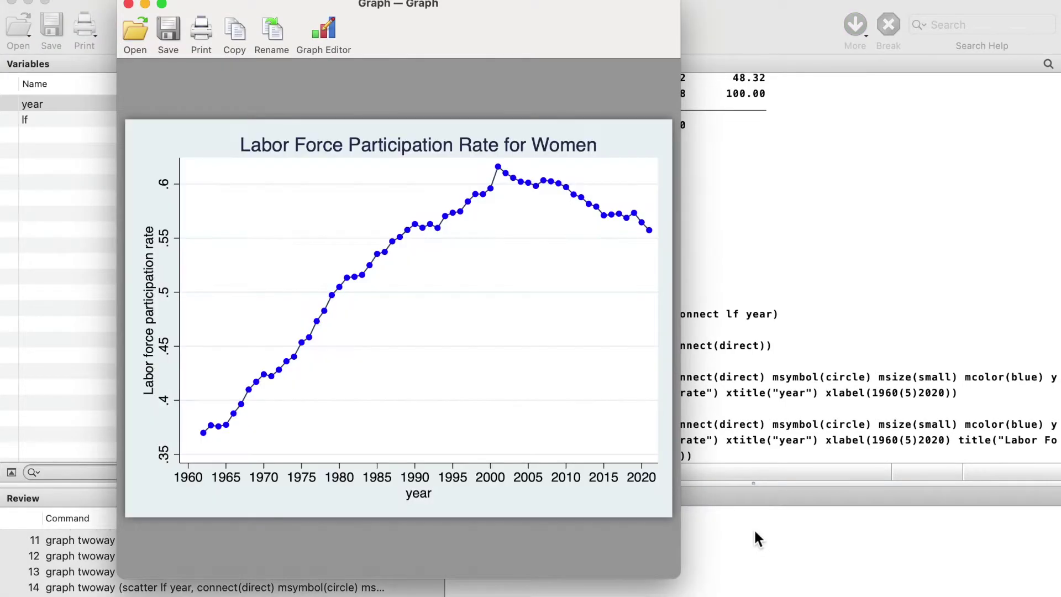